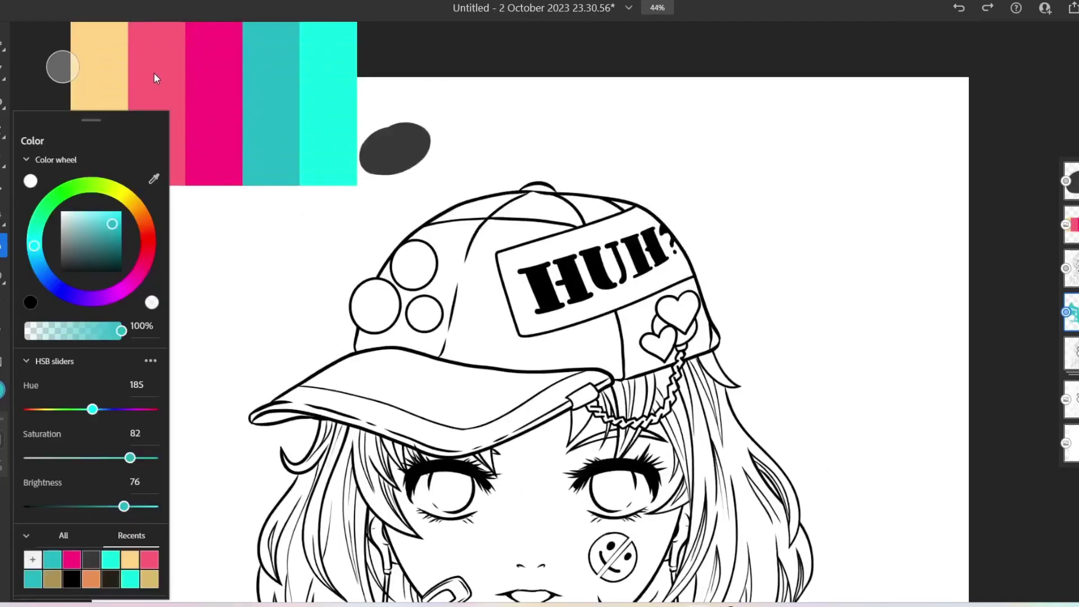
Fill the hoodie's hood and its inner lining around the neck with magenta
scroll(226, 133, down, 5)
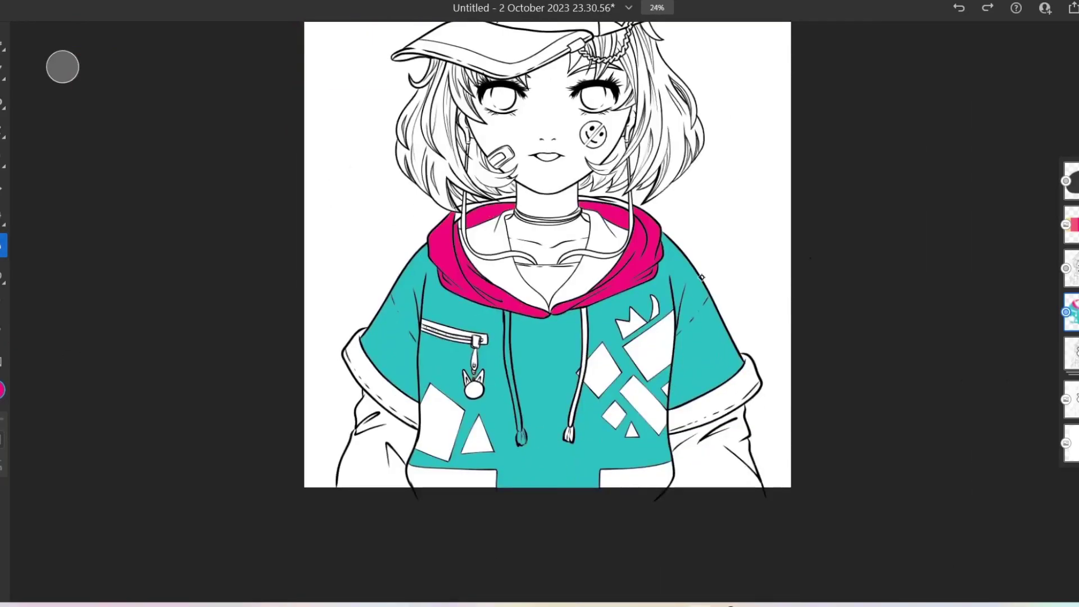
scroll(606, 315, up, 5)
click(442, 358)
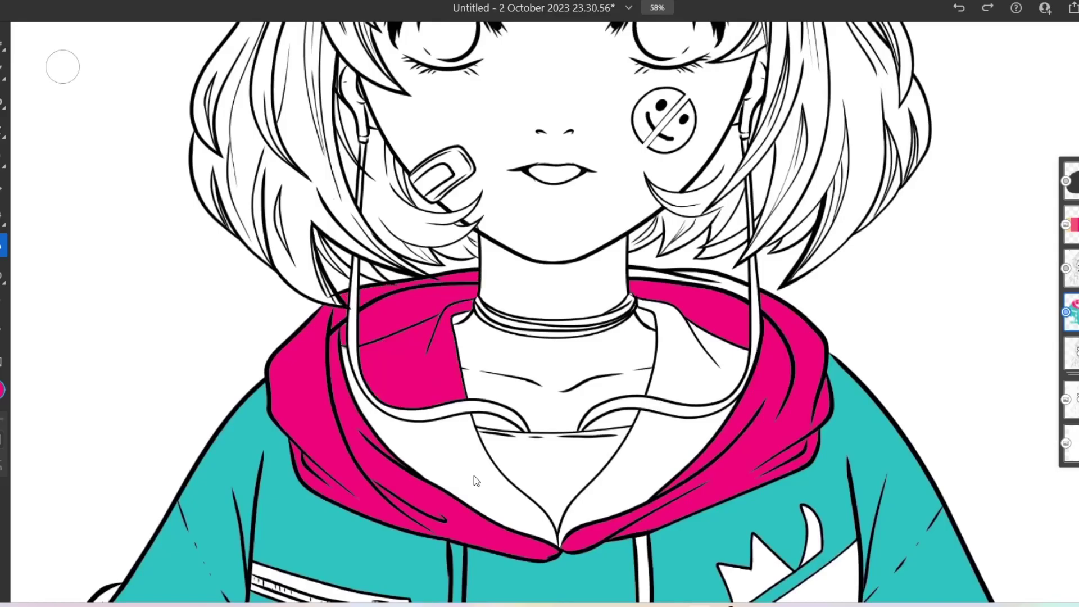
click(473, 476)
click(647, 450)
Sample the coral pink from the palette and fill the hoodie's sleeve cuffs with it
scroll(737, 289, up, 10)
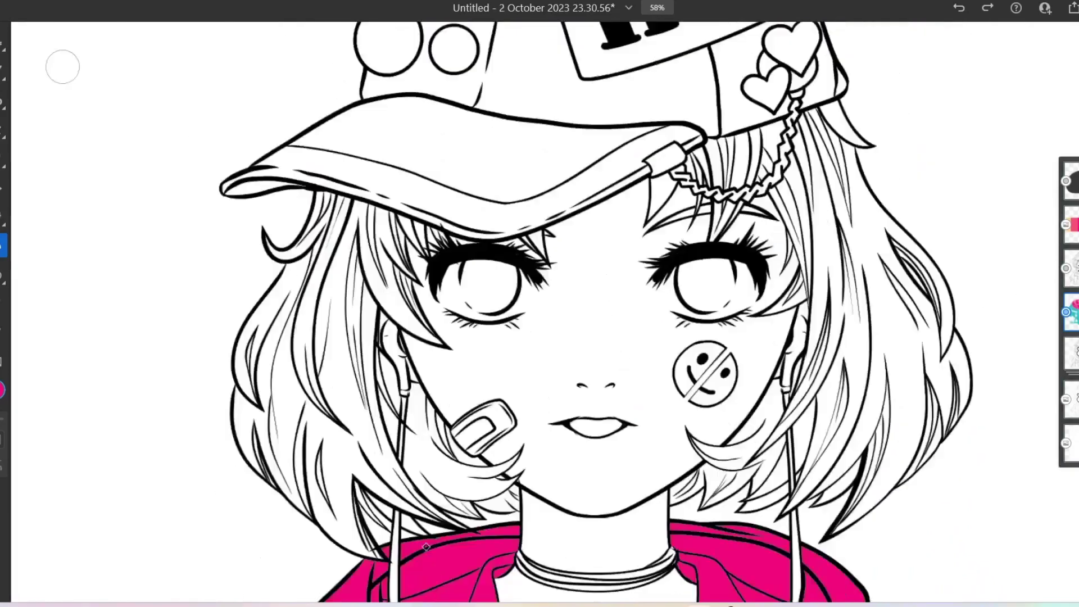
key(i)
click(563, 298)
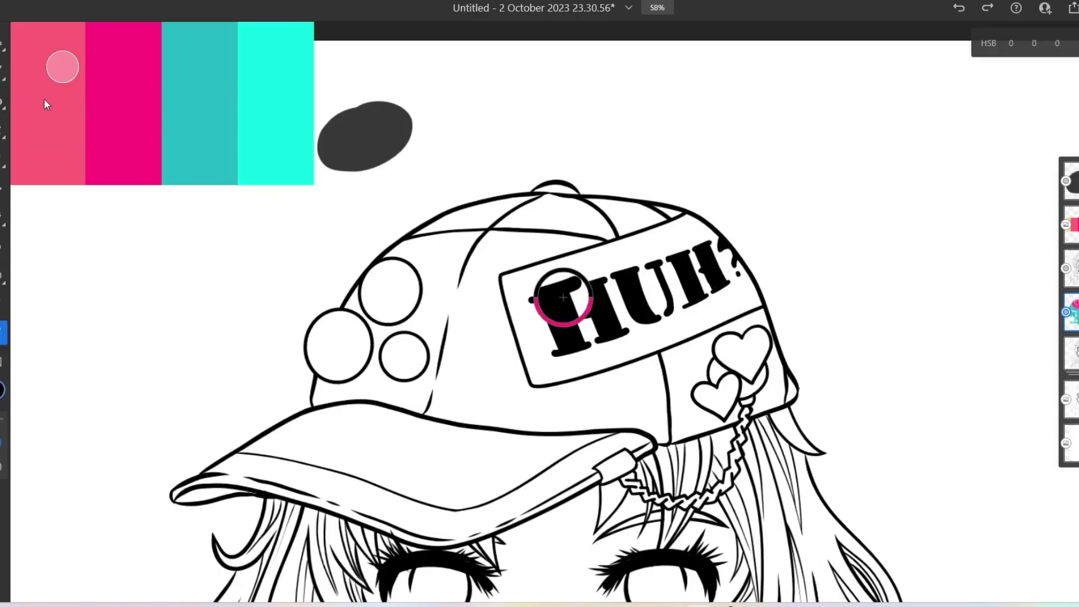
scroll(563, 298, down, 15)
scroll(563, 298, right, 8)
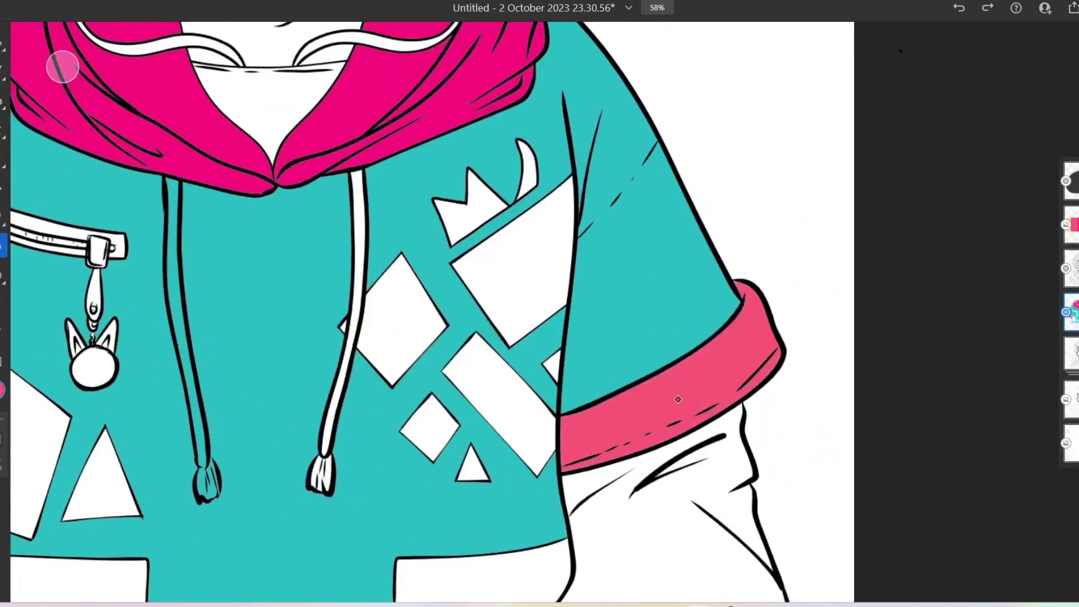
Fill the cap's crown panels, side panel, top button and brim edge with coral pink
scroll(602, 278, up, 15)
click(687, 291)
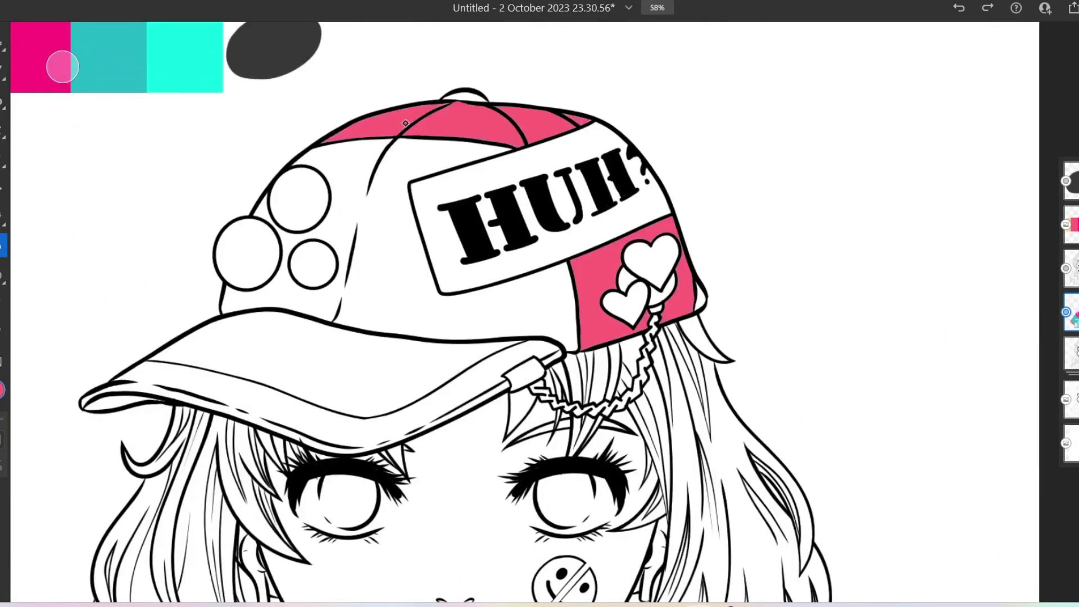
click(465, 95)
click(556, 365)
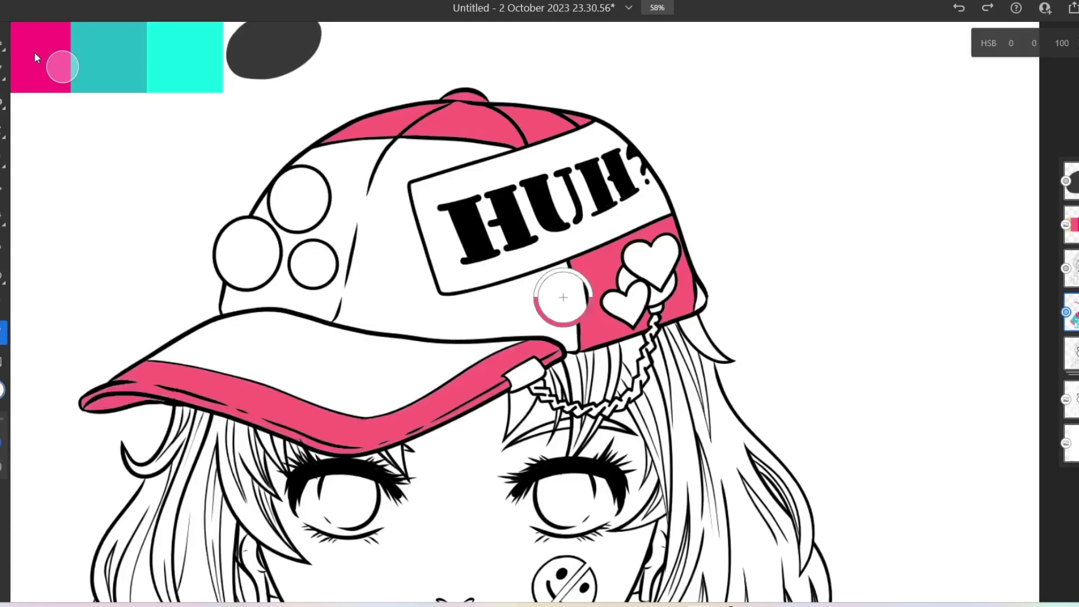
Sample magenta from the palette and fill the small section at the cap's rear edge with it
scroll(700, 298, left, 5)
scroll(700, 299, down, 3)
scroll(700, 299, up, 4)
Sample the light yellow from the palette and fill the hair on the left side of the face, including its small gaps
click(127, 95)
scroll(374, 261, down, 5)
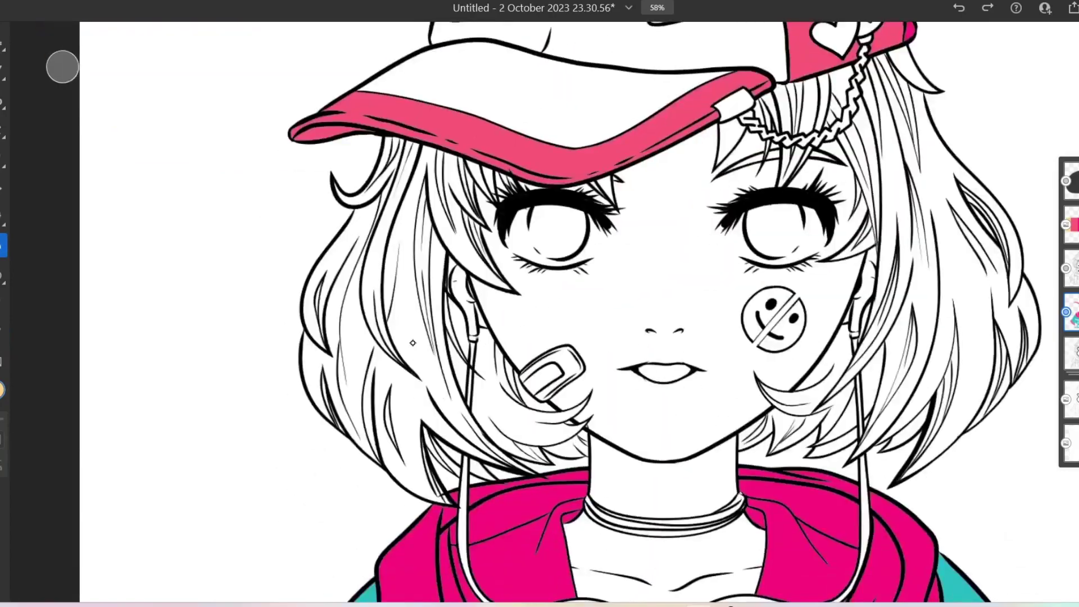
click(373, 260)
scroll(518, 303, up, 5)
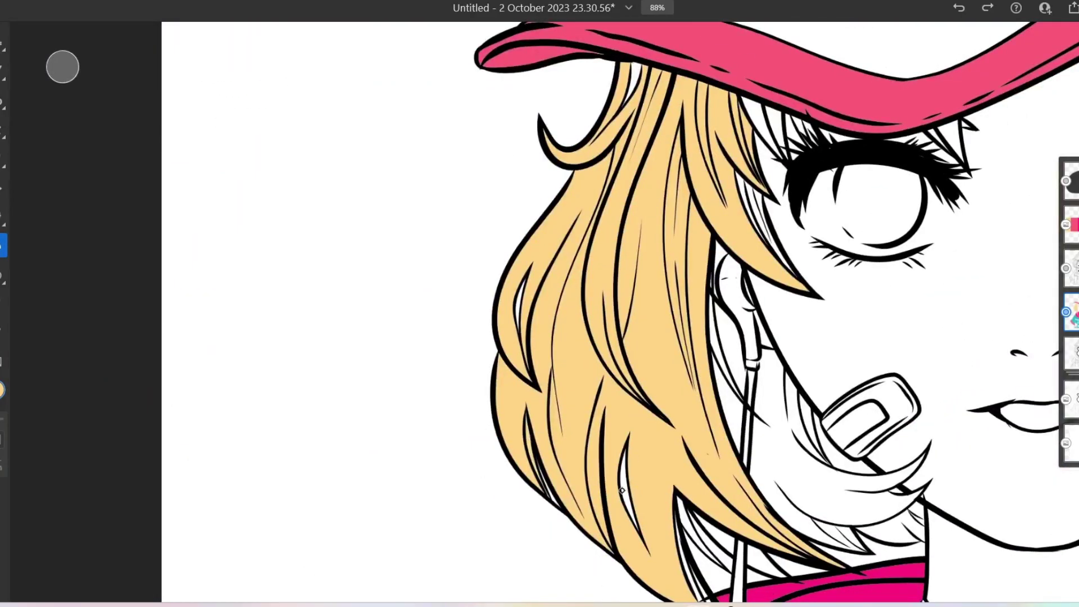
scroll(551, 522, up, 3)
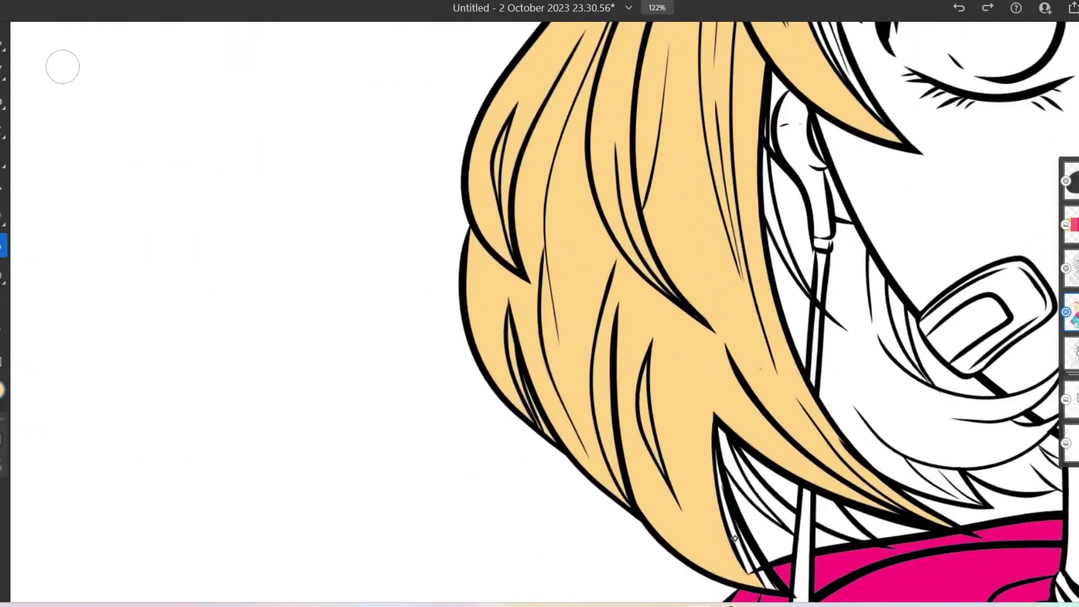
scroll(735, 538, up, 5)
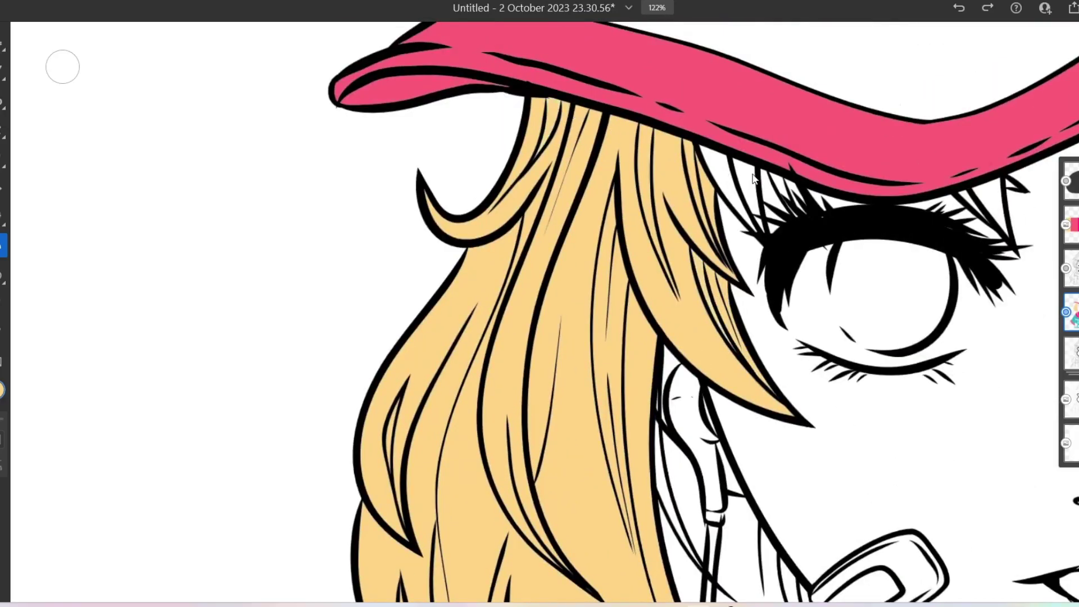
scroll(831, 225, up, 4)
scroll(831, 225, right, 5)
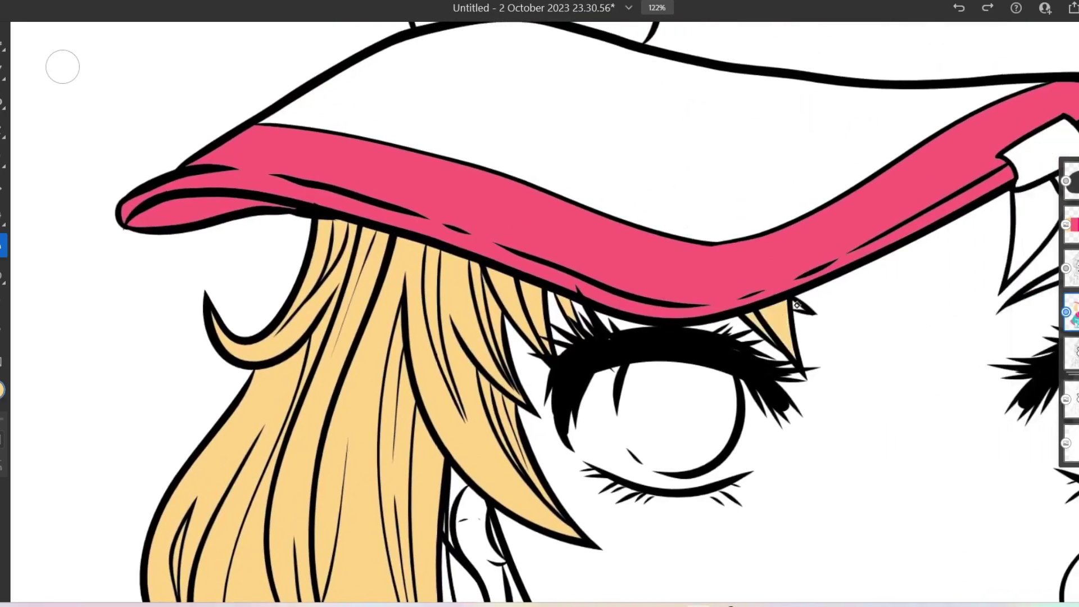
Fill the fringe strands behind the cap's chain and the upper hair beside it with light yellow
scroll(797, 304, right, 7)
scroll(797, 304, up, 1)
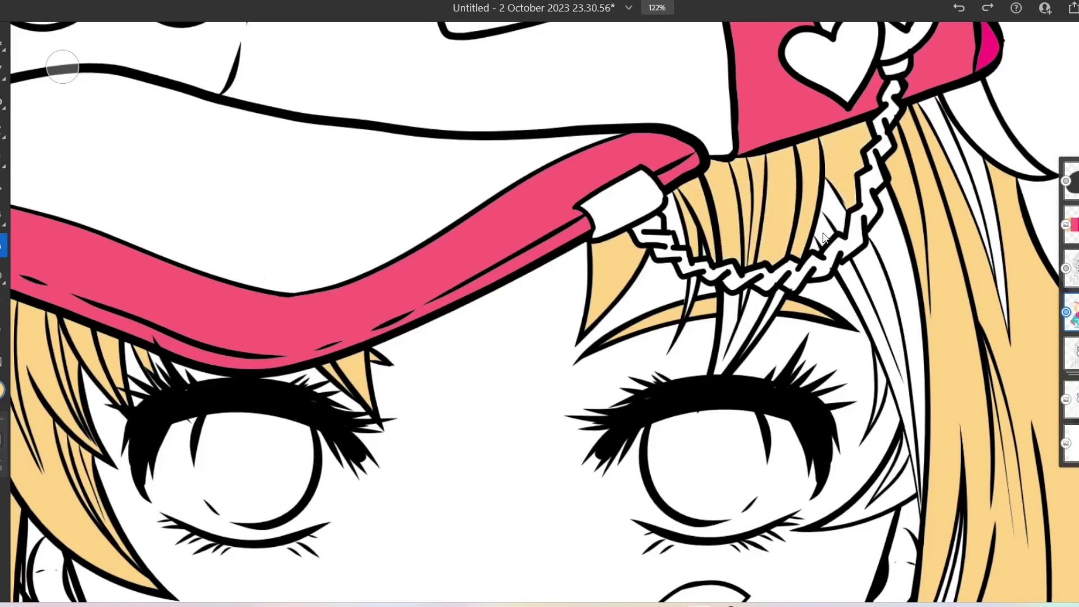
click(869, 282)
click(975, 174)
Fill the remaining outer strands on the right side and the thin strand by the left ear with light yellow
scroll(922, 269, down, 7)
scroll(922, 269, right, 6)
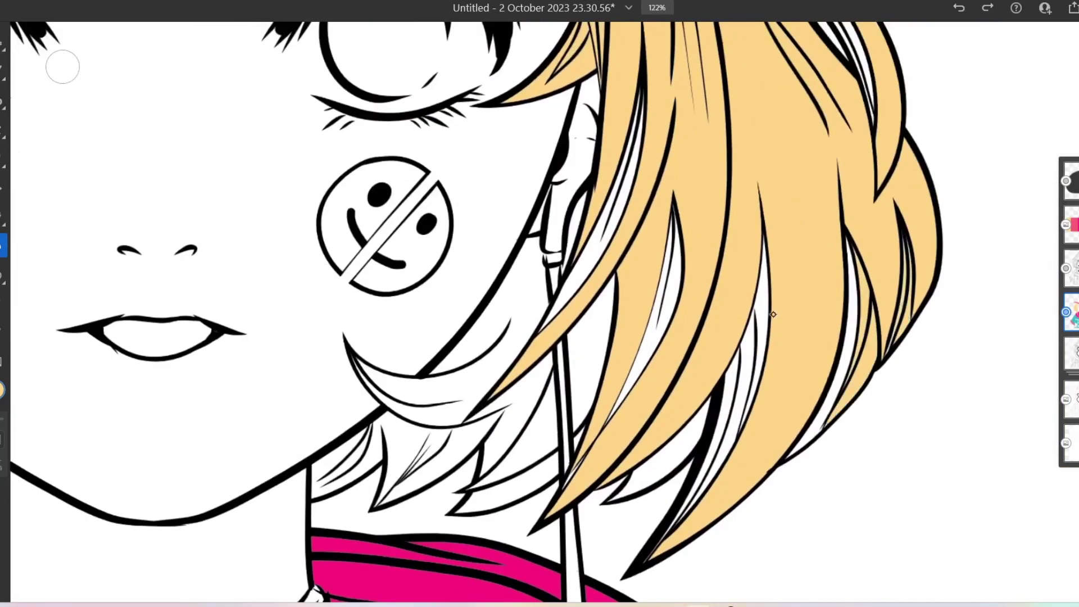
click(620, 261)
scroll(562, 260, left, 10)
click(457, 260)
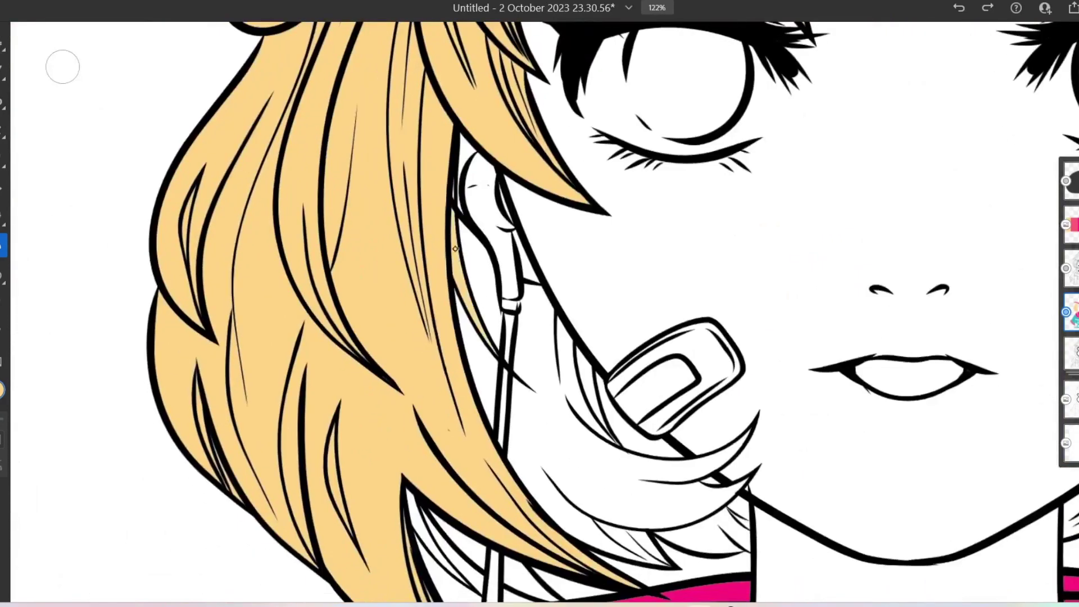
Sample the bright turquoise from the palette and fill the inner hair on the left side of the face with it
scroll(573, 423, down, 3)
scroll(574, 424, right, 3)
scroll(694, 304, up, 10)
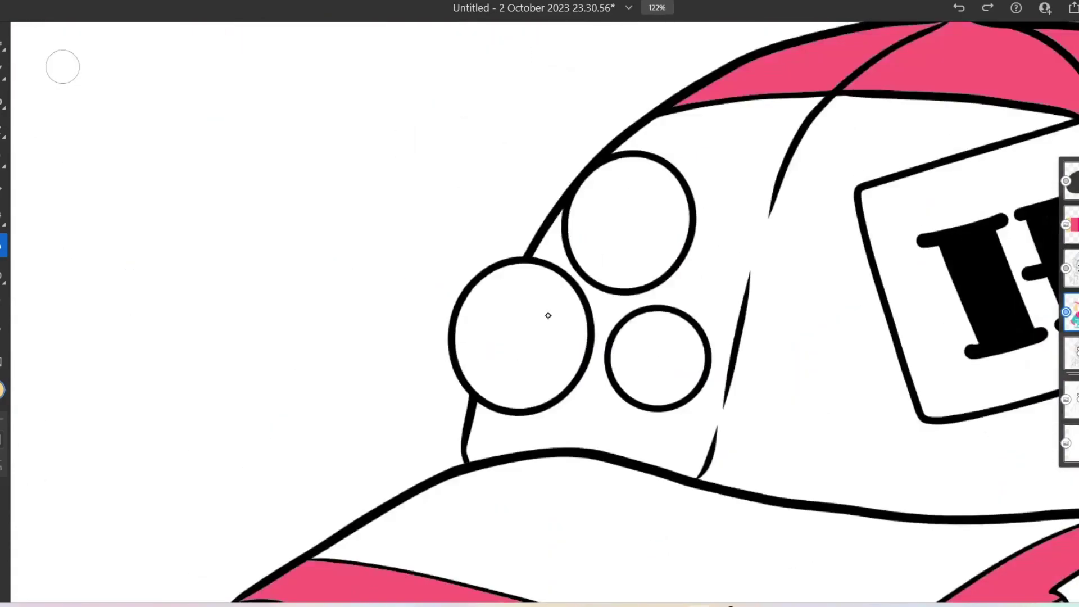
scroll(639, 434, down, 1)
scroll(639, 434, down, 5)
click(422, 464)
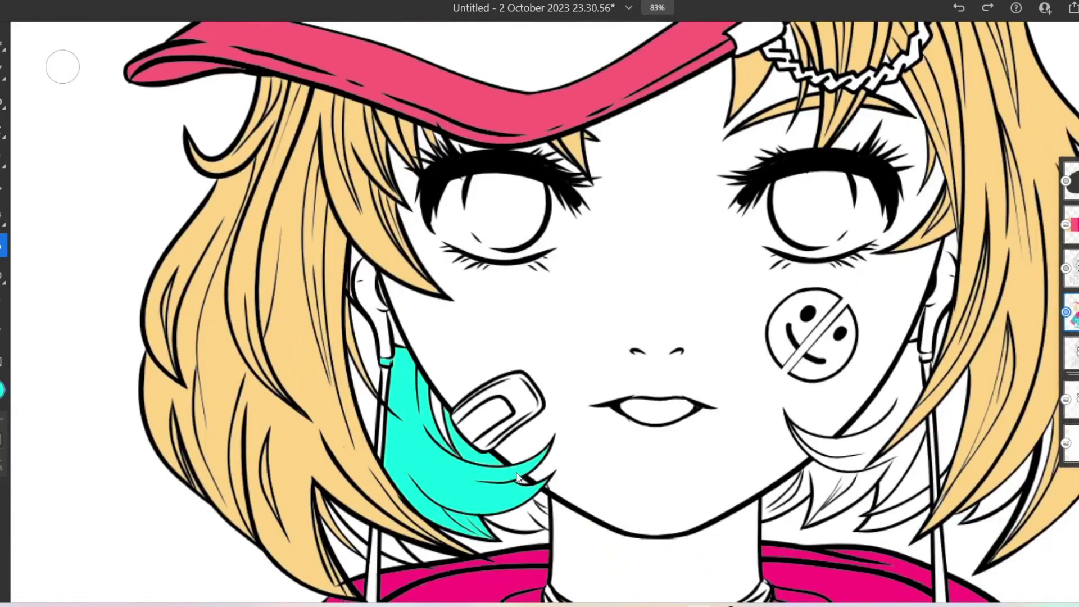
scroll(518, 477, up, 2)
click(308, 366)
scroll(422, 422, down, 3)
click(378, 426)
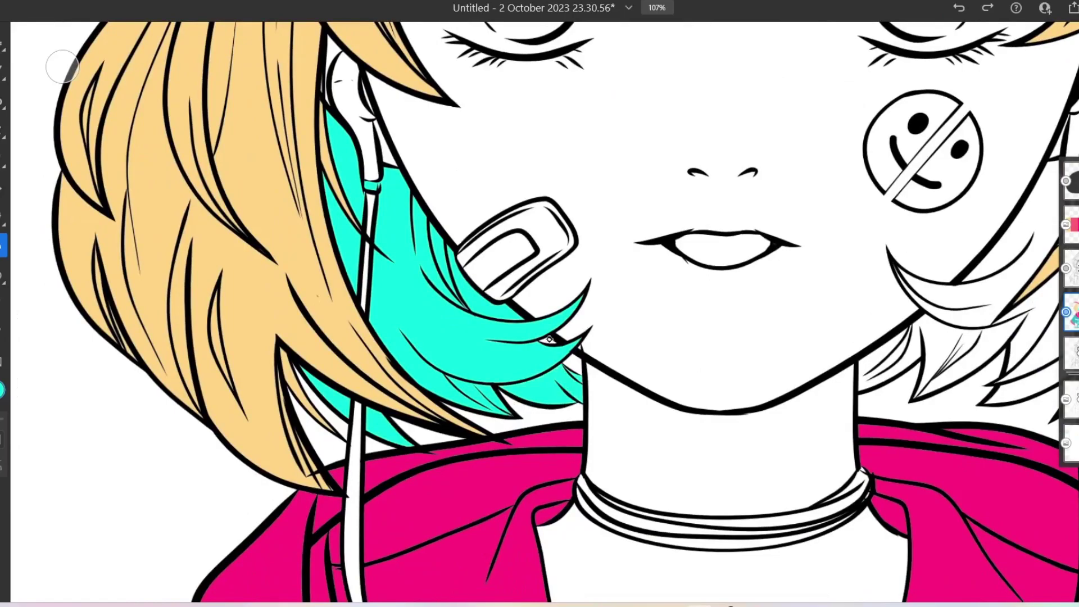
Fill the inner hair and the gaps between outer strands on the right side of the face with bright turquoise
scroll(574, 364, right, 10)
scroll(573, 364, up, 2)
click(586, 385)
click(640, 253)
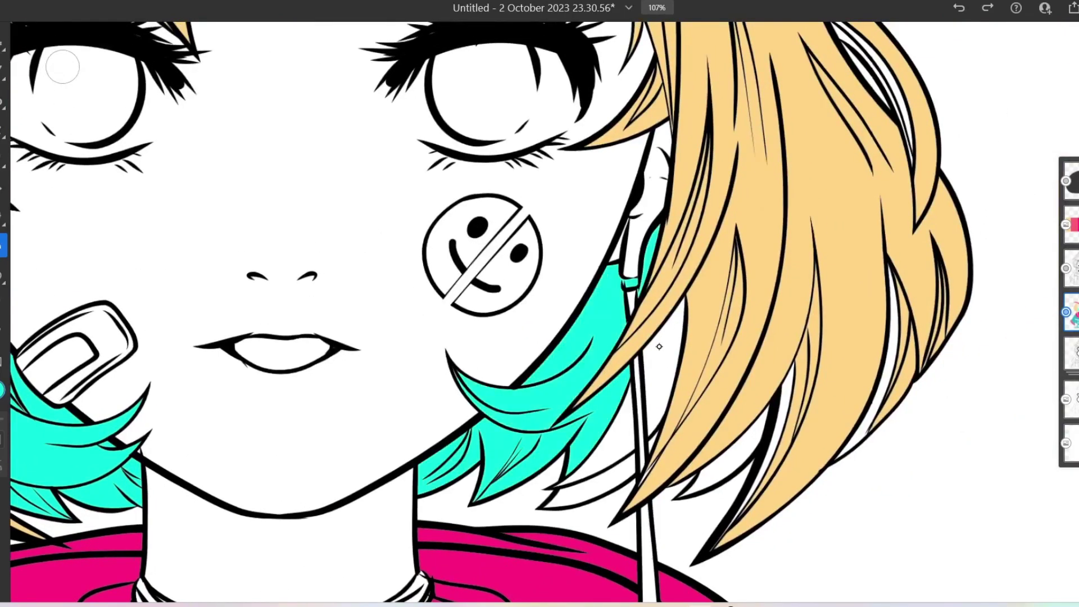
scroll(737, 385, up, 5)
scroll(737, 385, right, 2)
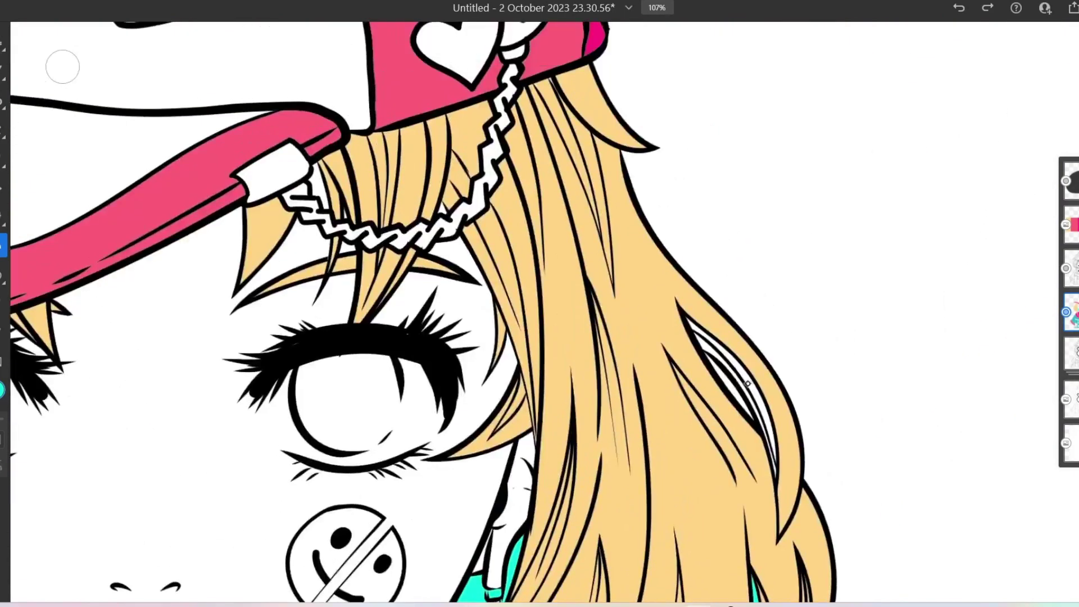
scroll(703, 344, down, 8)
Sample the dark grey swatch and fill the undershirt, both lower sleeves and the top of the cap's brim with it
scroll(610, 488, up, 1)
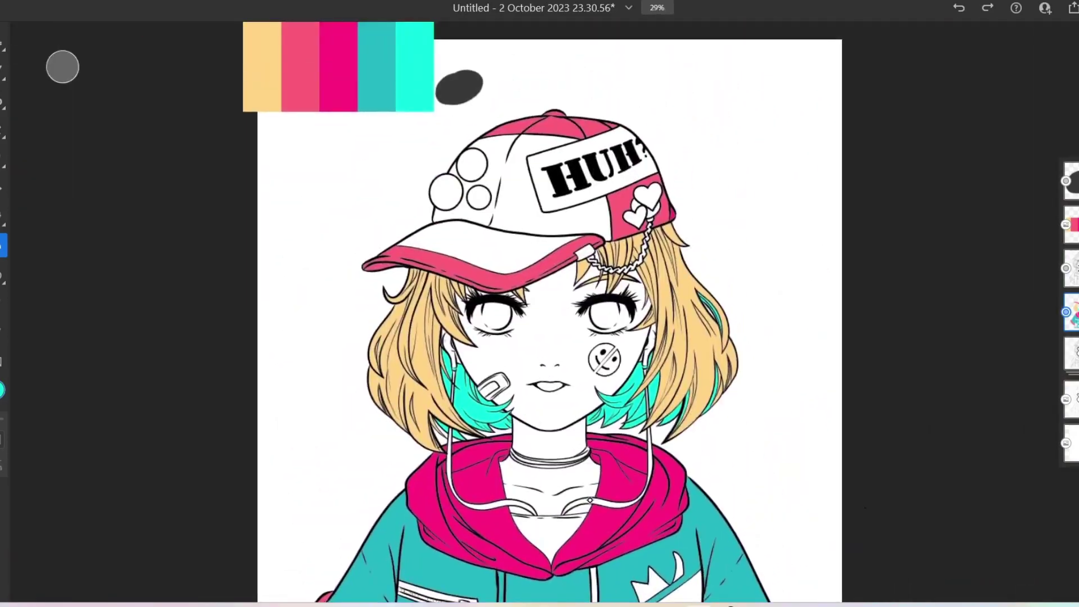
scroll(511, 237, down, 3)
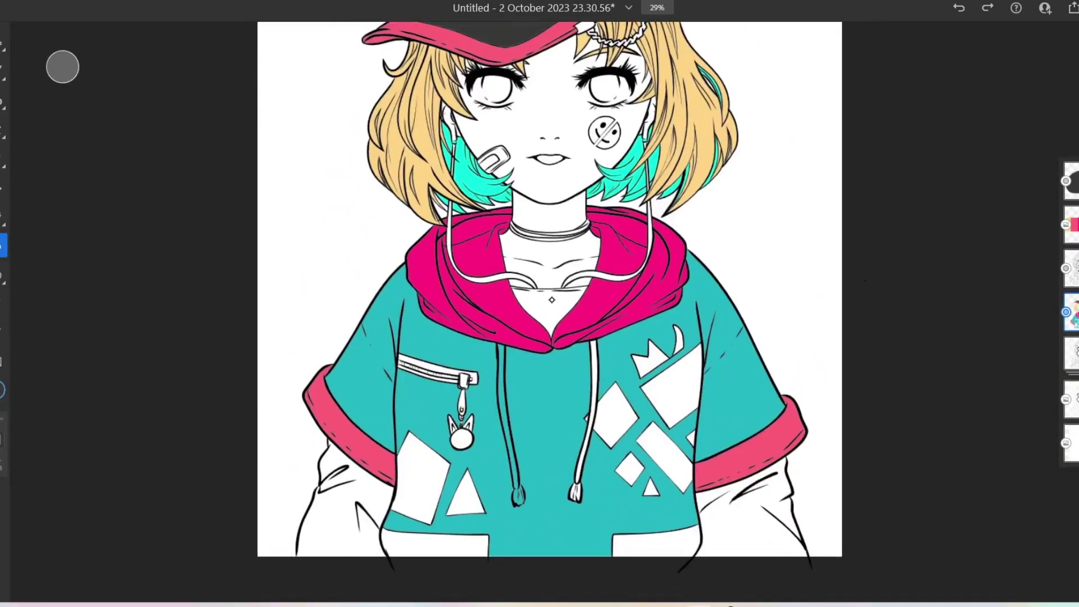
click(550, 315)
click(342, 494)
click(750, 506)
scroll(452, 135, up, 5)
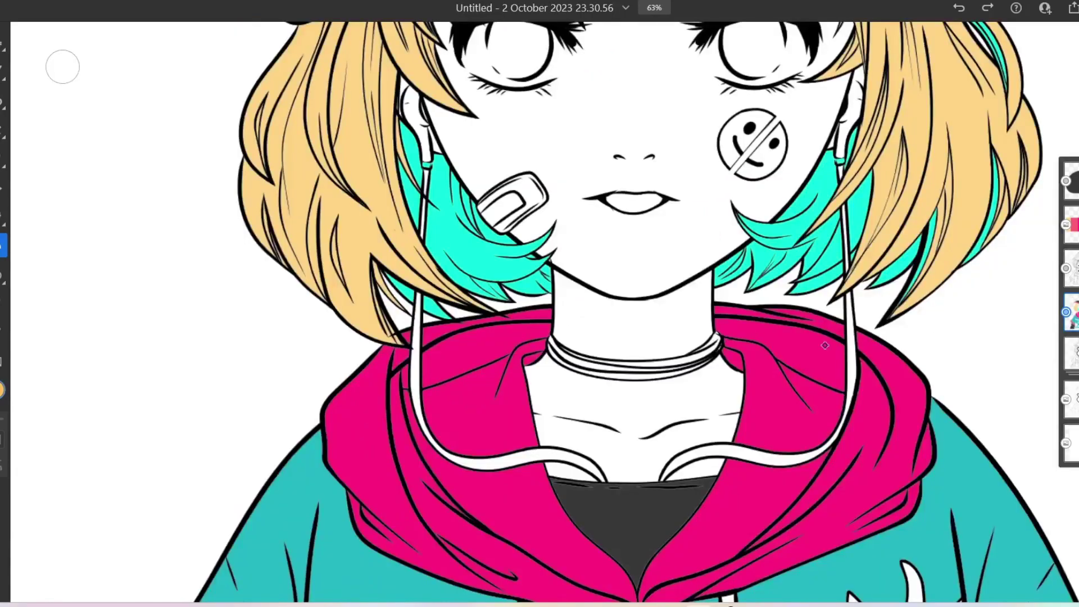
Fill the choker bands and the smiley sticker on the cheek with golden yellow
click(717, 336)
scroll(559, 297, up, 2)
scroll(651, 412, up, 1)
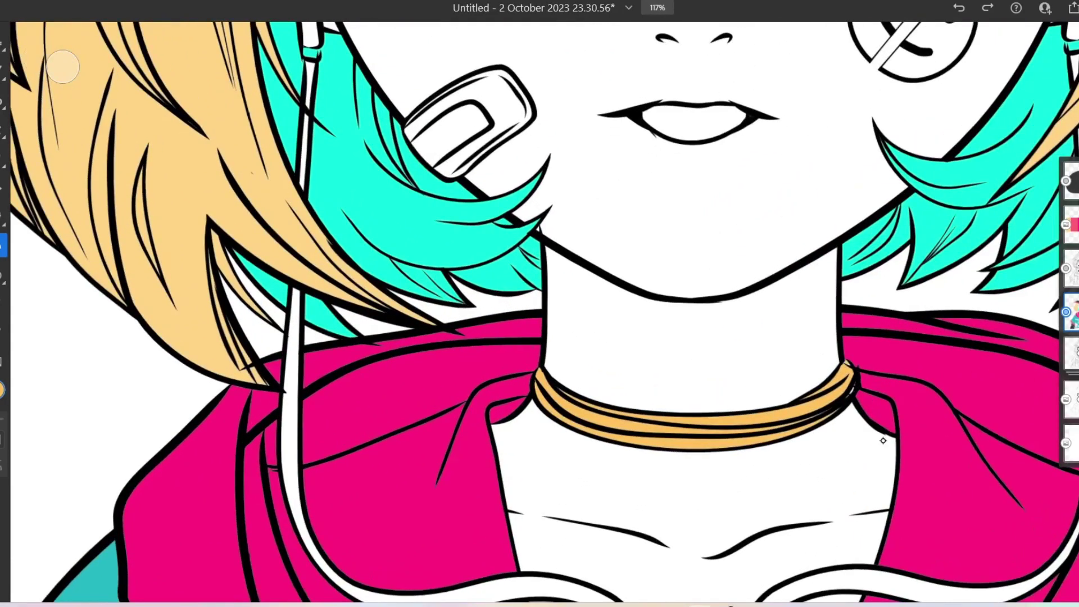
scroll(852, 390, down, 5)
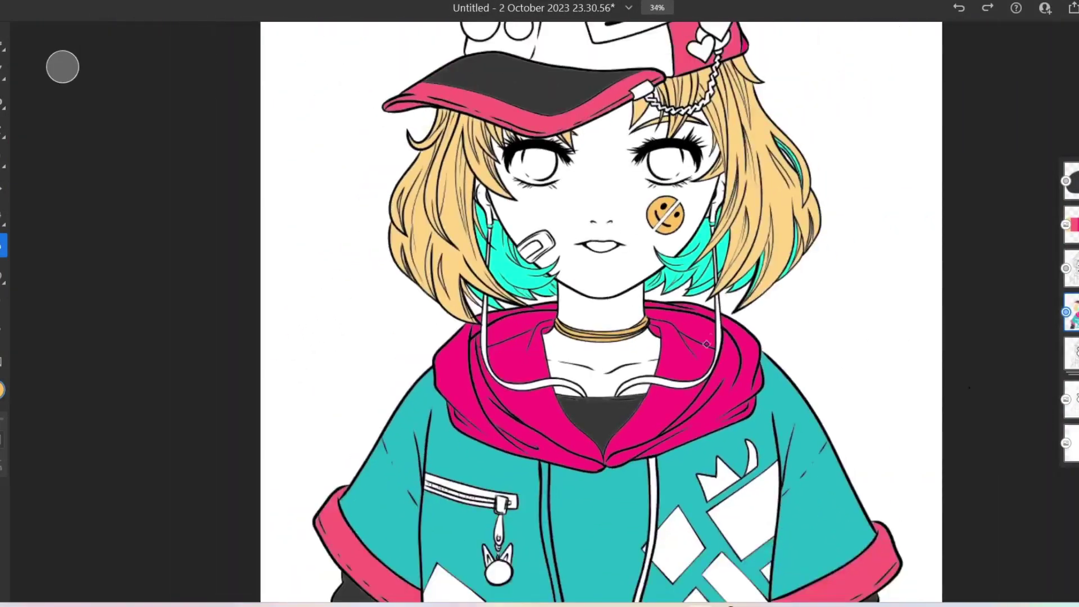
Fill the largest cap badge and three hoodie patches with golden yellow, and both front pockets with coral pink
scroll(685, 495, down, 3)
scroll(778, 460, up, 5)
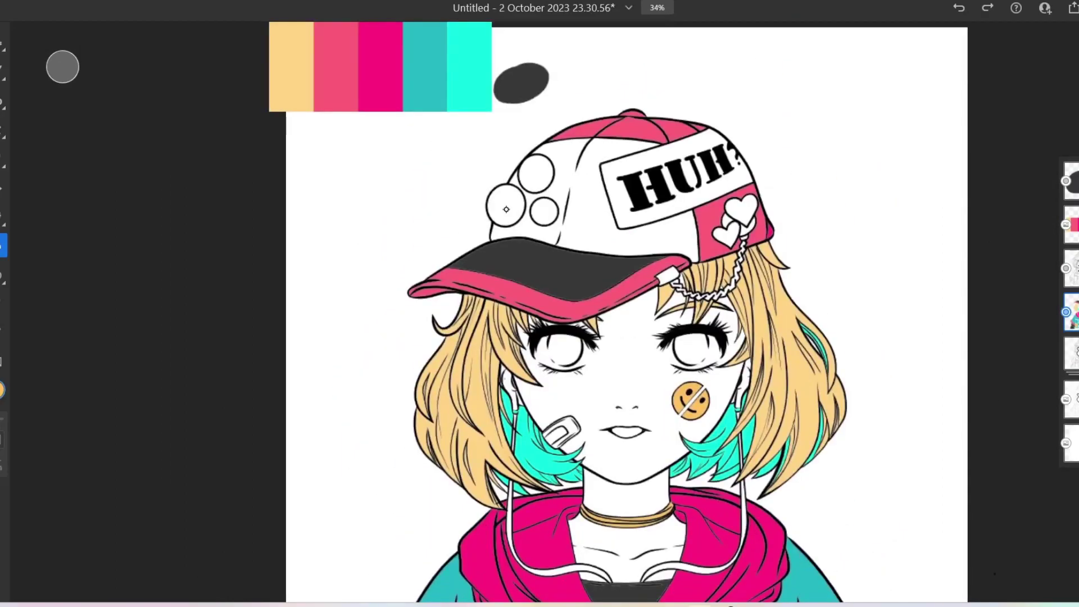
scroll(507, 283, down, 5)
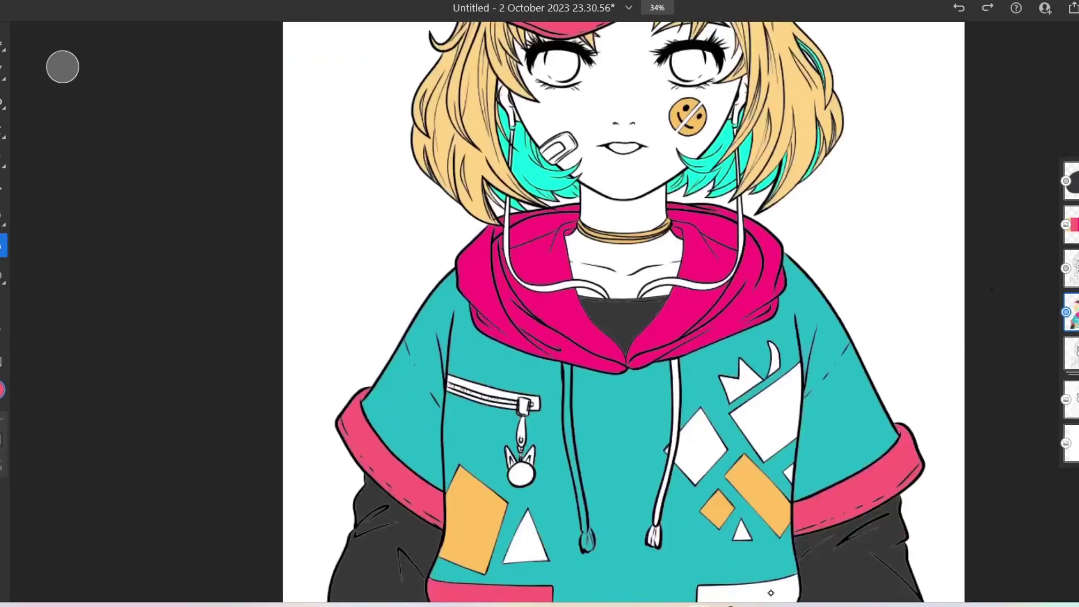
scroll(507, 284, up, 4)
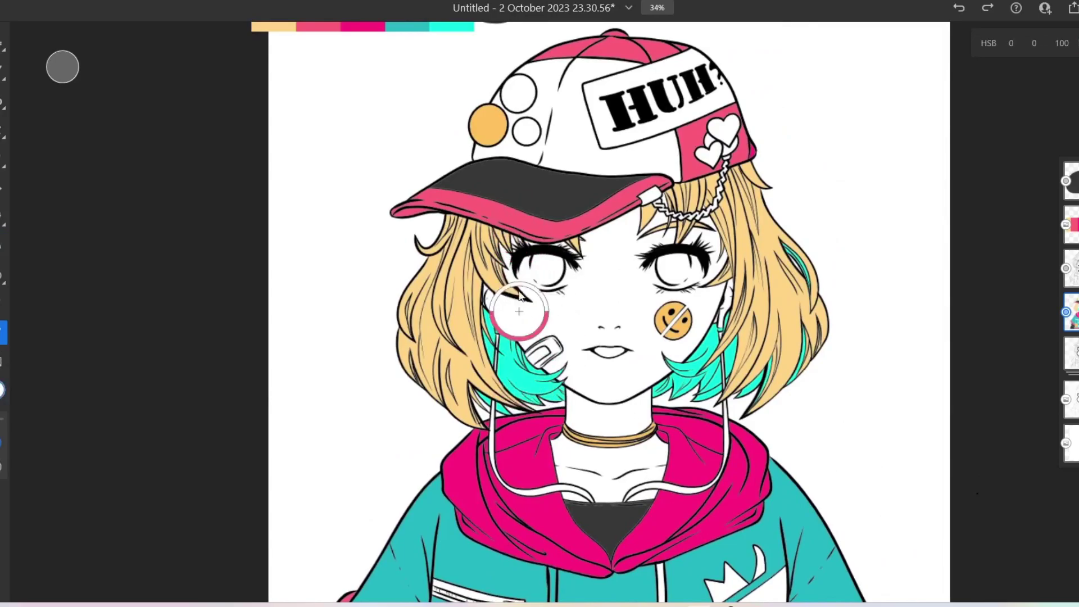
Choose a saturated orange and fill the ring behind the cap's hearts, the chest zipper's band and the brim's clip
click(2, 390)
drag(34, 213, 134, 181)
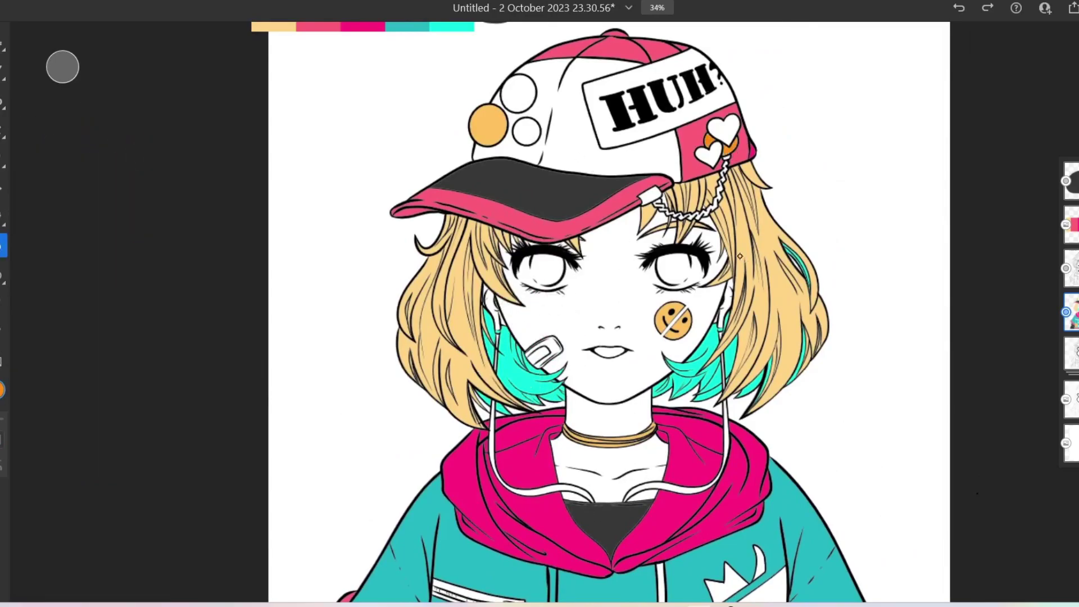
scroll(660, 334, down, 5)
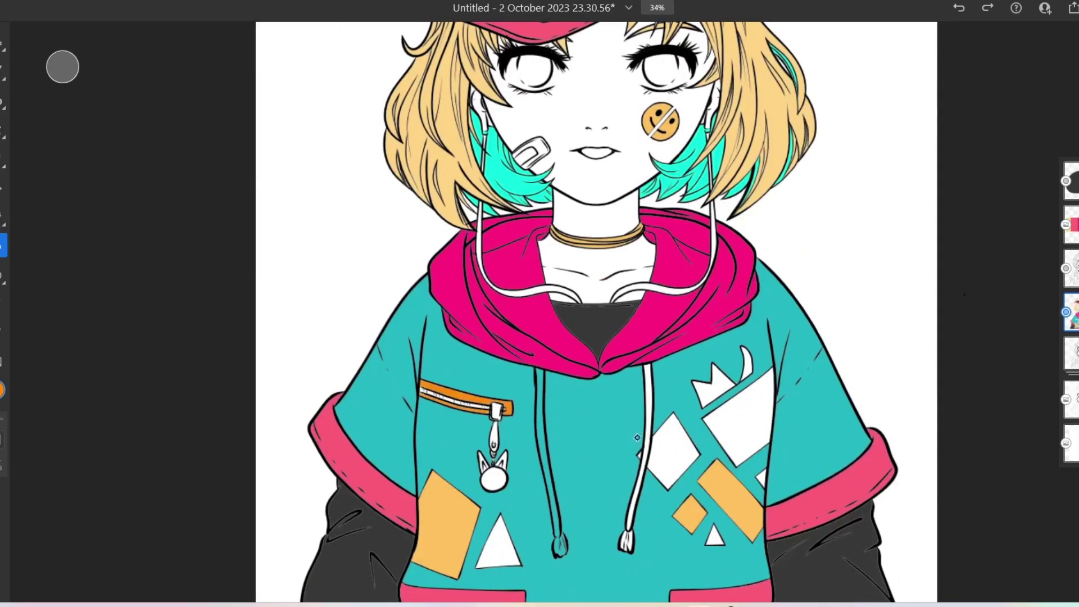
scroll(635, 444, up, 2)
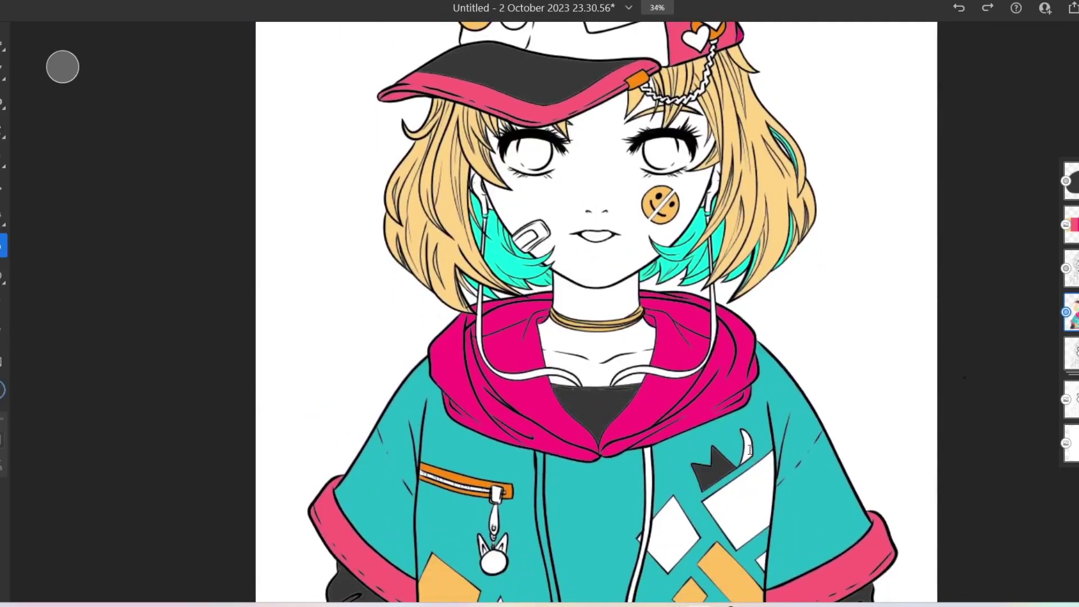
Fill the cat-ear and tail shapes on the chest and the cat-shaped zipper charm with dark grey
scroll(595, 312, down, 3)
scroll(557, 295, up, 3)
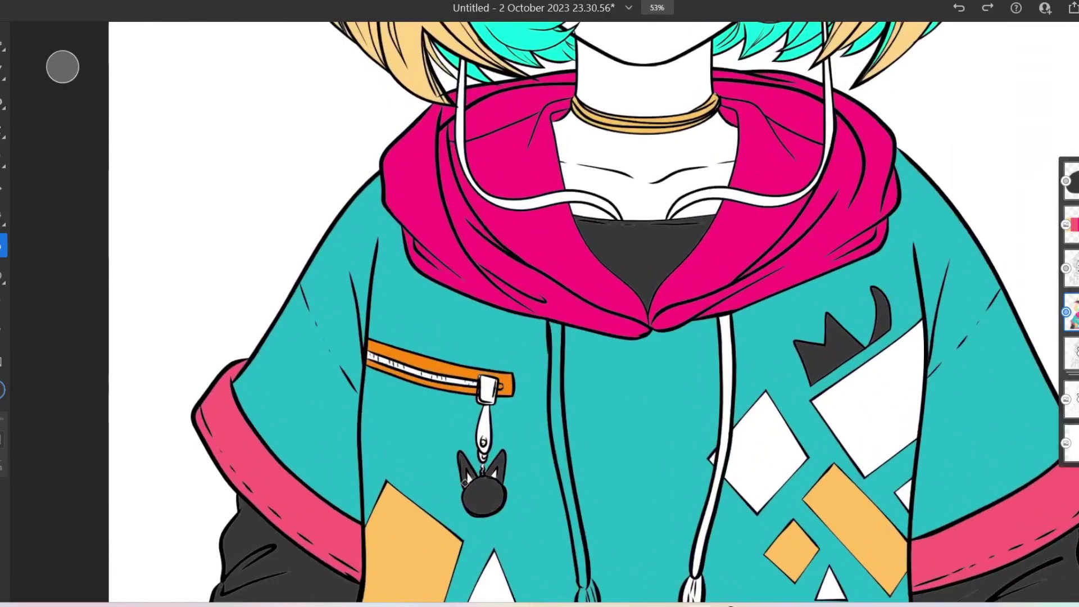
scroll(754, 539, down, 2)
Fill the earphones, their cords and the upper round badge on the cap with dark grey
scroll(538, 552, up, 6)
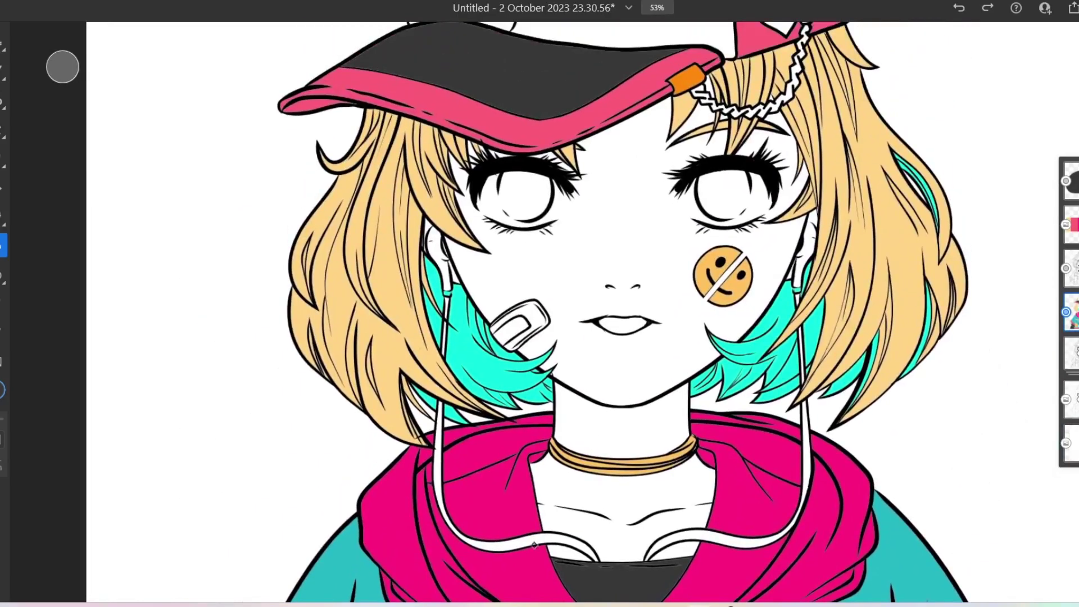
scroll(675, 338, up, 2)
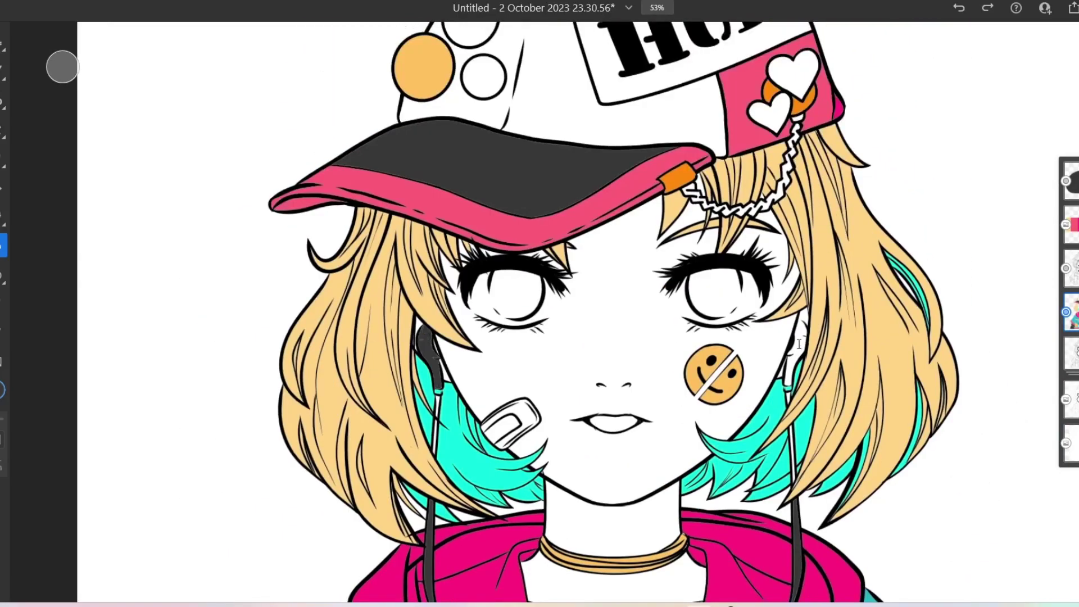
scroll(791, 440, up, 4)
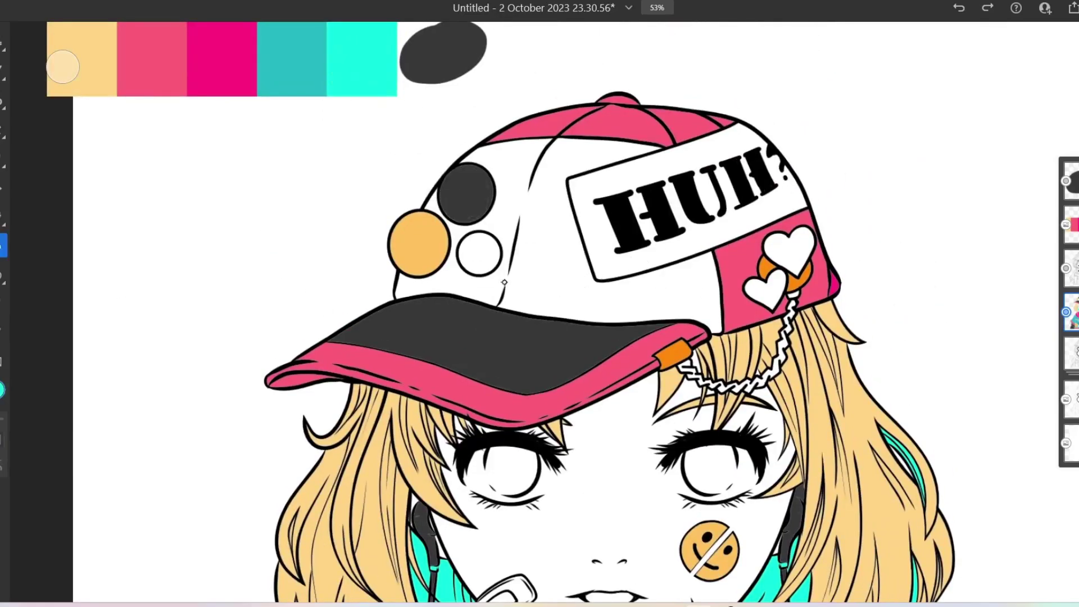
Fill the cap's smallest round badge with bright aqua, and choose a vivid violet-pink to fill both cap hearts
scroll(764, 295, down, 1)
click(2, 390)
click(105, 276)
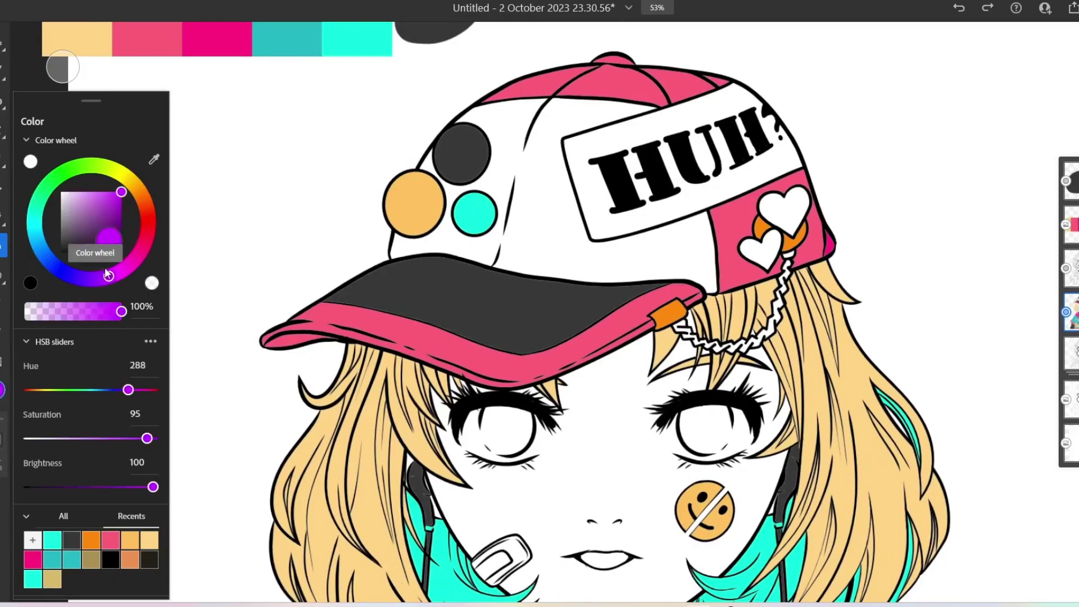
click(784, 209)
scroll(578, 220, down, 10)
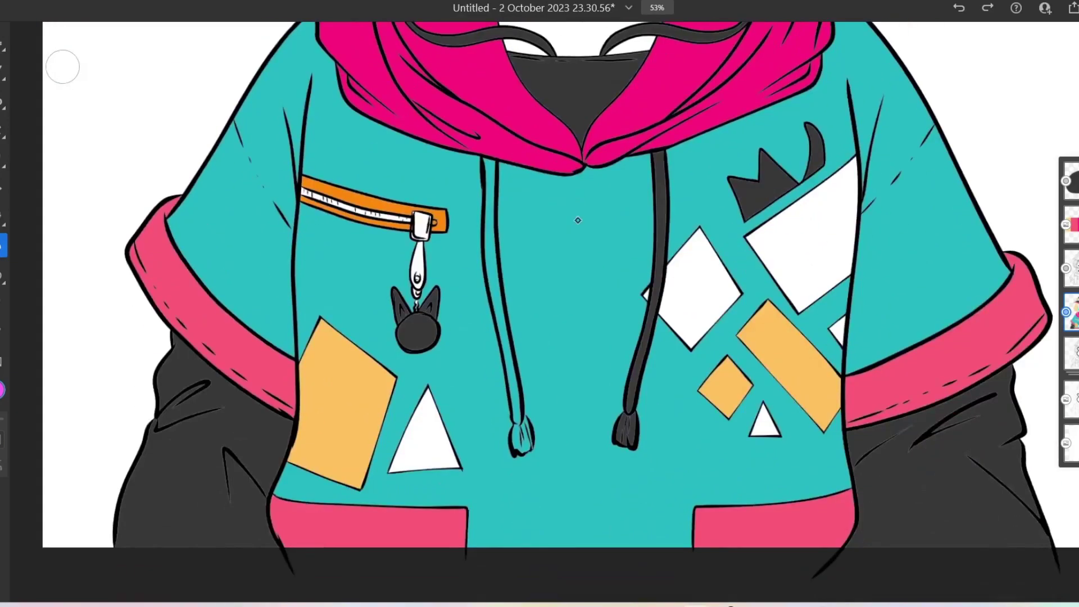
Fill the large chest patch and the lower triangle with violet-pink, and the large chest diamond with coral pink
click(820, 261)
alt+click(563, 298)
click(717, 303)
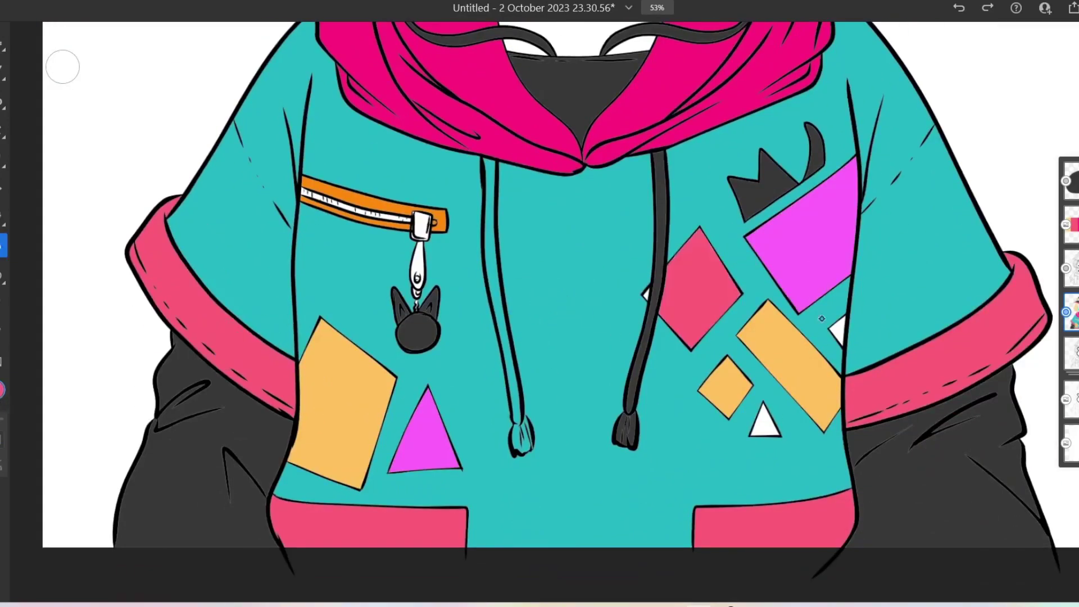
Choose a light peach and fill the cap's HUH? label, the cheek bandage and the small triangular hoodie patch
scroll(539, 303, up, 10)
click(2, 390)
alt+click(301, 405)
click(549, 173)
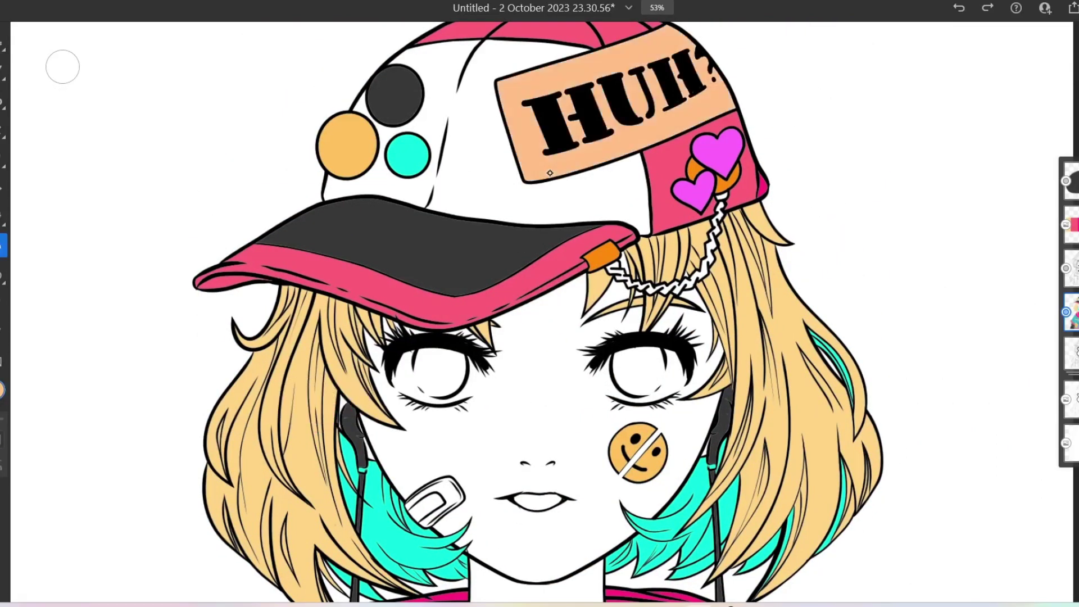
click(430, 506)
scroll(431, 506, down, 10)
scroll(430, 506, up, 10)
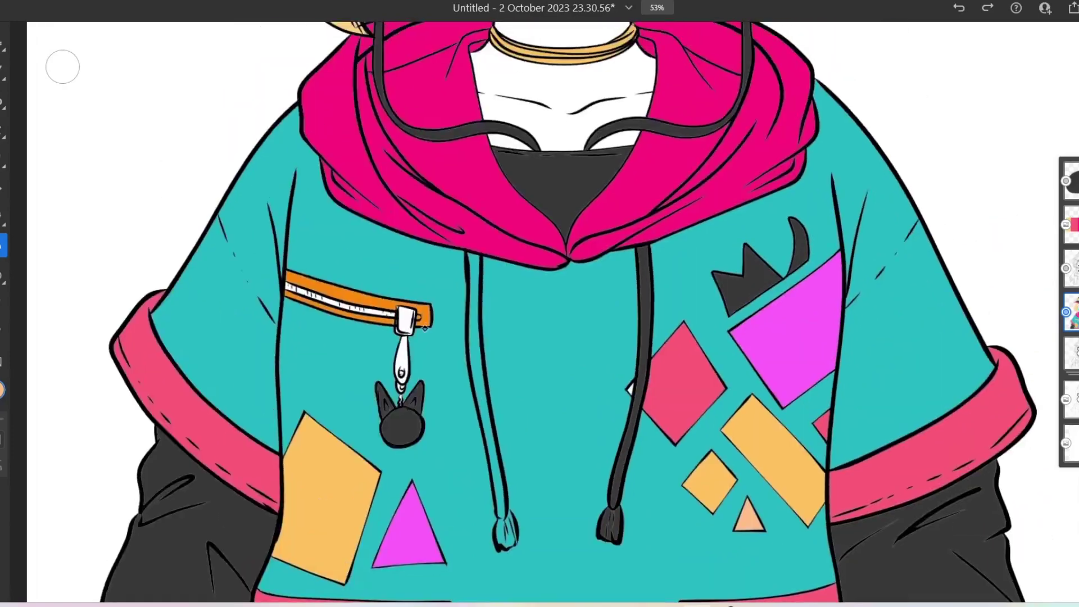
Fill the slanted rectangular hoodie patch with bright aqua and the cap's chain with light orange
scroll(431, 505, right, 2)
scroll(646, 406, down, 10)
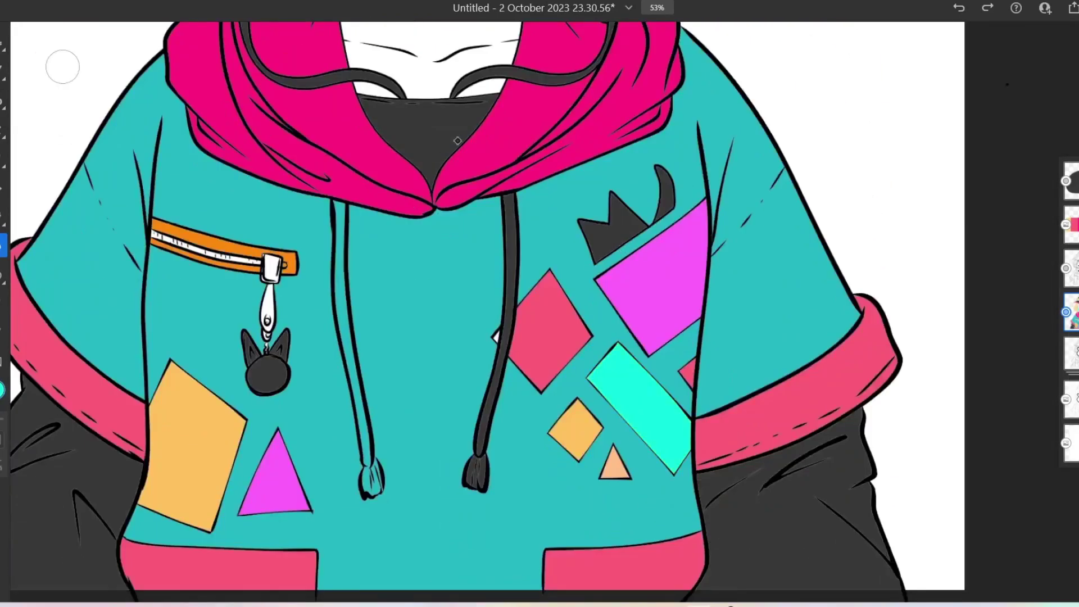
scroll(443, 157, up, 10)
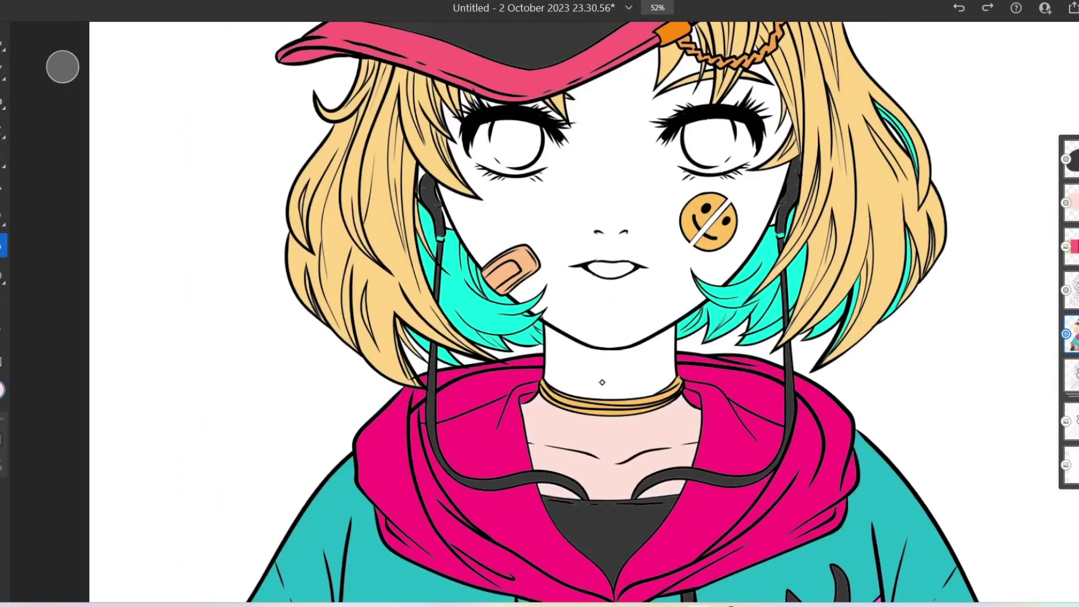
Fill the neck, face and remaining skin gaps around the fringe and lashes with the pale pink skin tone
click(610, 366)
click(624, 316)
scroll(557, 274, up, 3)
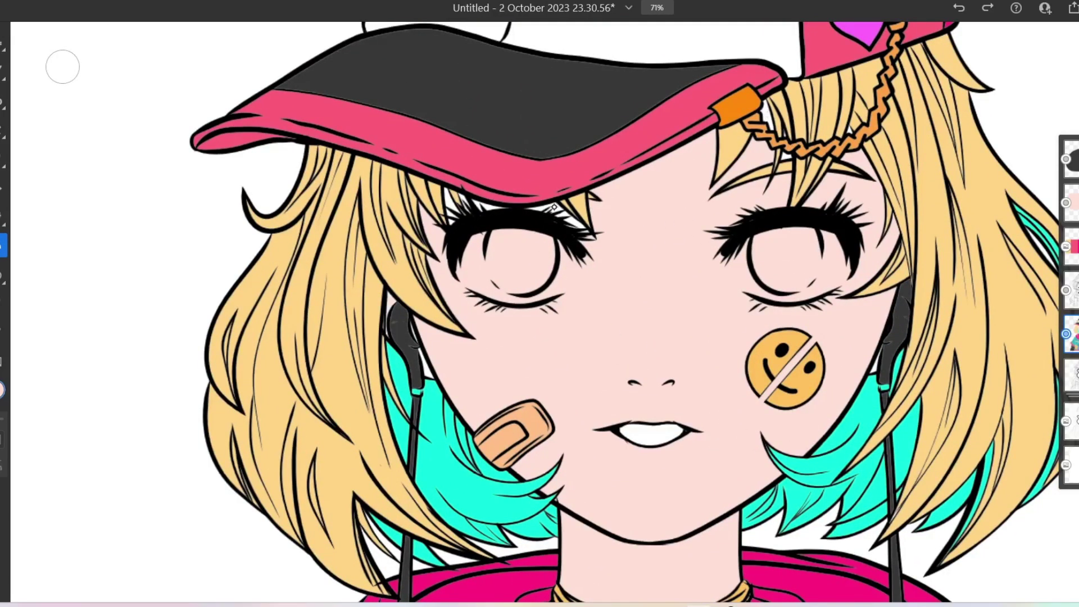
scroll(572, 222, up, 5)
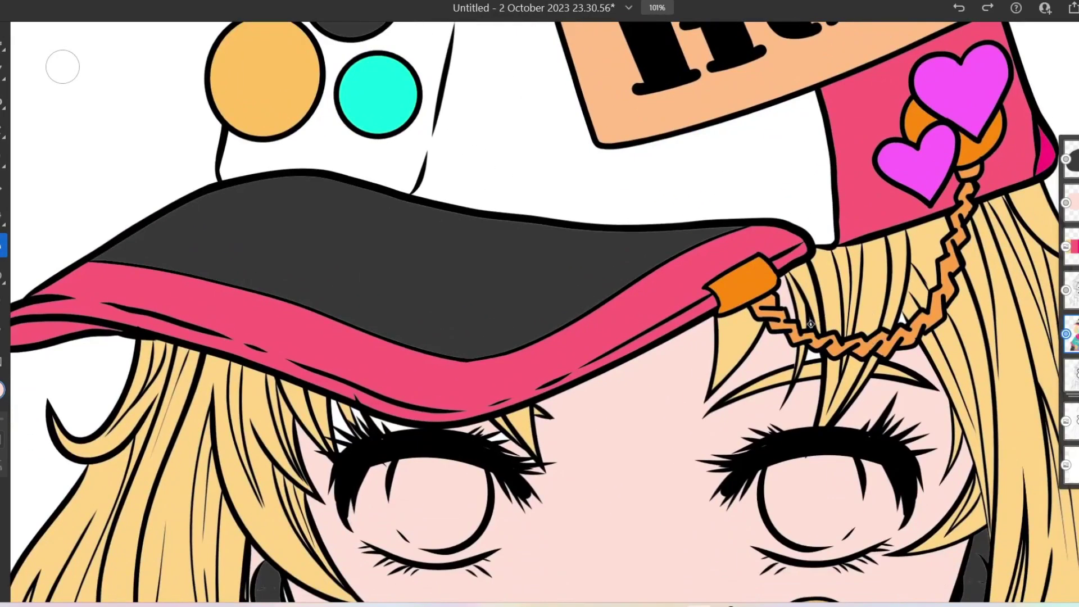
click(531, 462)
Choose a very light grey and fill the cap's remaining white front panels
click(2, 389)
click(2, 389)
click(3, 389)
drag(158, 470, 135, 470)
click(2, 389)
click(476, 152)
Fill the teeth, the chest zipper's track and its metal pull with light grey
scroll(562, 225, down, 10)
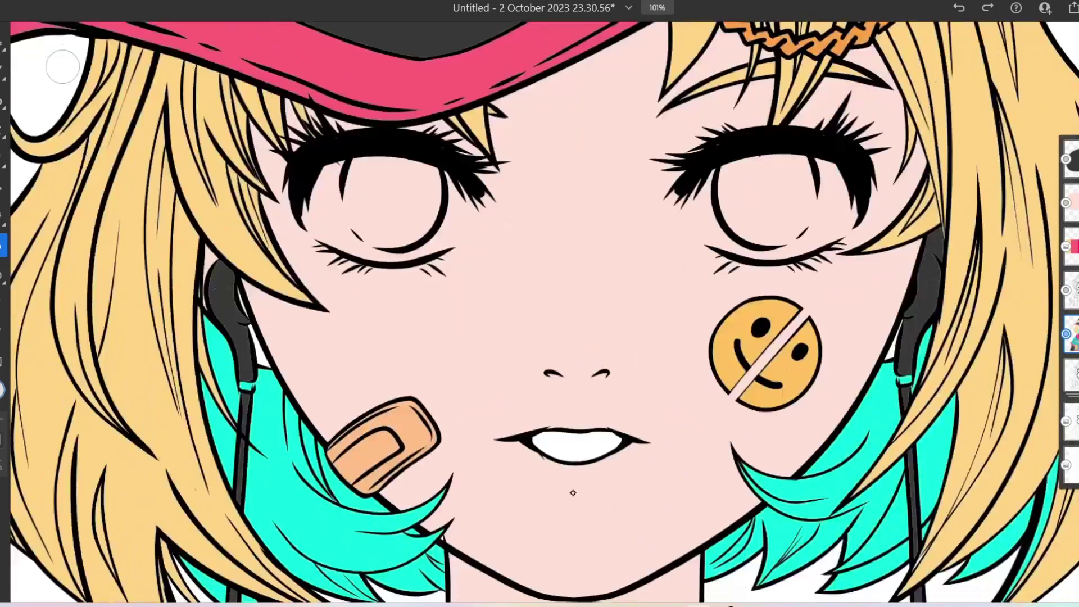
scroll(654, 252, down, 5)
scroll(575, 434, down, 4)
scroll(574, 434, up, 3)
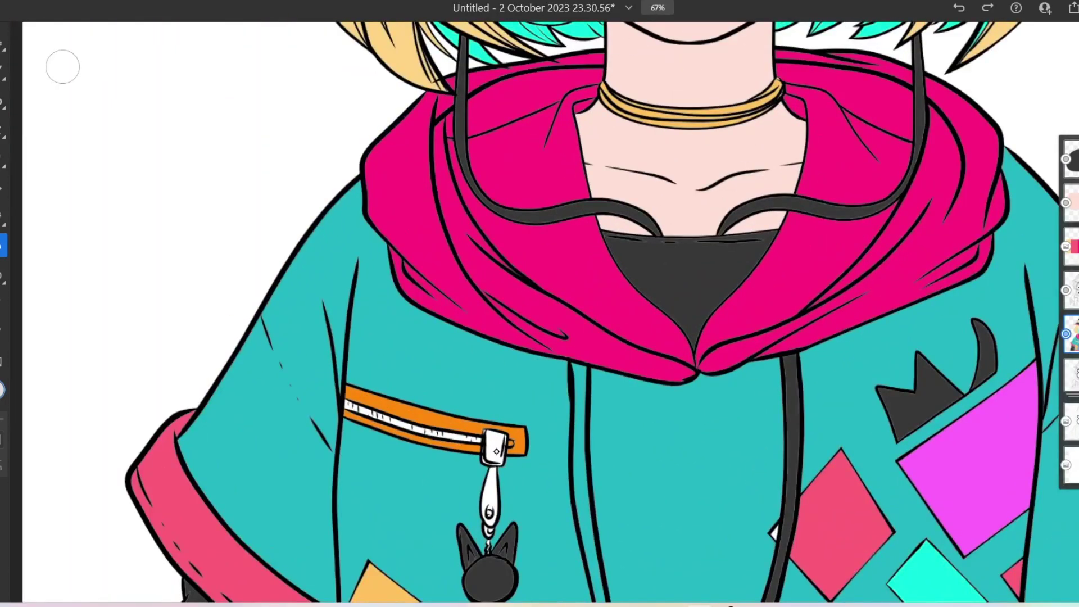
scroll(453, 437, down, 3)
scroll(562, 281, up, 3)
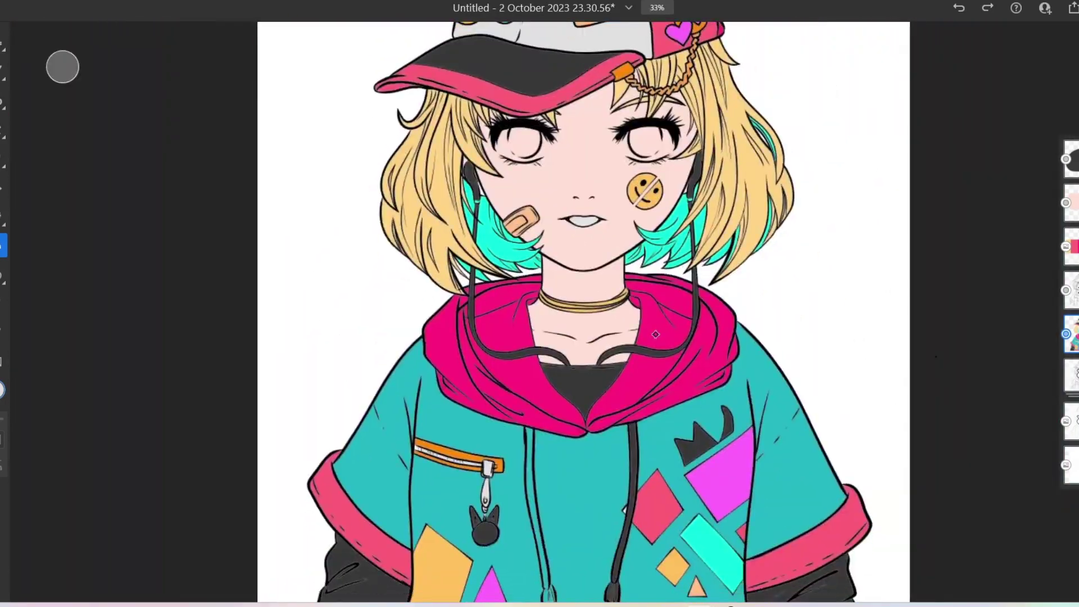
Lasso skin shadow shapes beneath the cap brim and fringe, and around the eye above the smiley sticker
scroll(656, 334, up, 6)
click(587, 571)
drag(669, 241, 253, 497)
mouse_move(562, 314)
mouse_down()
mouse_move(663, 307)
mouse_move(722, 366)
mouse_move(855, 341)
mouse_move(754, 415)
mouse_move(619, 545)
mouse_up()
scroll(756, 403, down, 3)
mouse_move(554, 388)
mouse_down()
mouse_move(697, 297)
mouse_move(557, 388)
mouse_up()
mouse_move(645, 169)
mouse_down()
mouse_move(657, 331)
mouse_move(798, 186)
mouse_move(843, 387)
mouse_up()
scroll(697, 337, down, 5)
drag(699, 336, 702, 338)
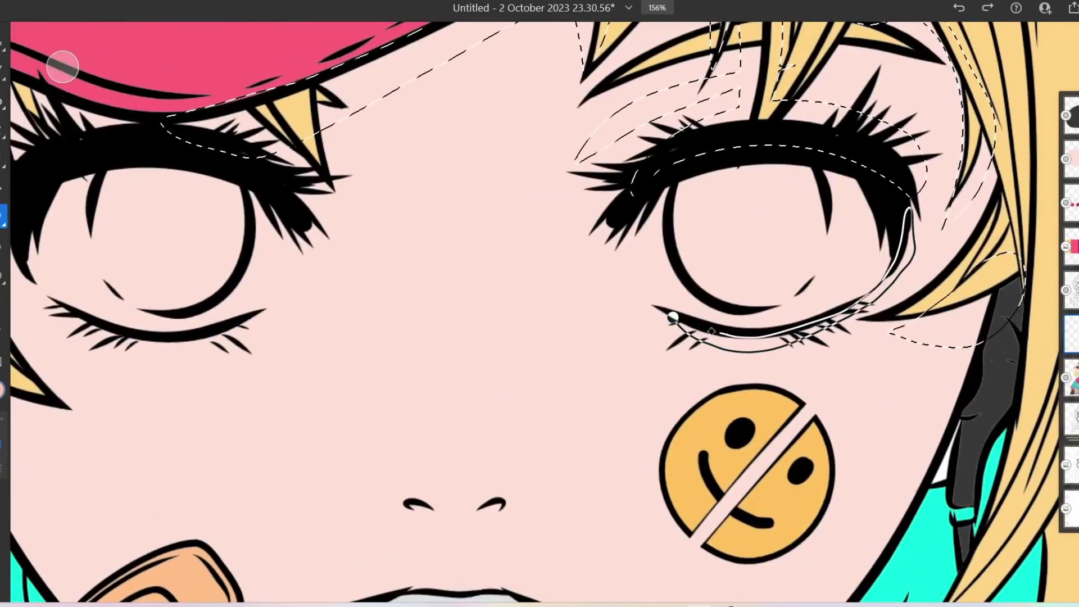
Add lassoed shadow shapes around the other eye and beneath the hair strands beside the earphone
scroll(731, 393, up, 3)
scroll(731, 394, left, 5)
mouse_move(281, 290)
mouse_down()
mouse_move(247, 194)
mouse_move(264, 295)
mouse_move(388, 458)
mouse_move(270, 326)
mouse_up()
scroll(540, 337, down, 5)
drag(155, 284, 301, 416)
mouse_move(301, 416)
mouse_down()
mouse_move(141, 330)
mouse_move(156, 284)
mouse_up()
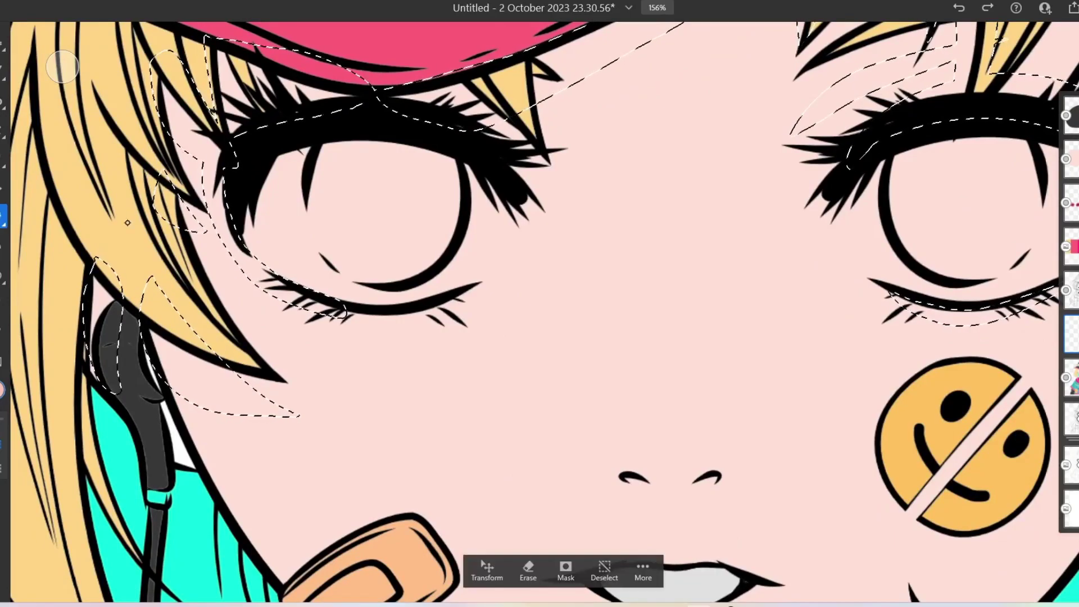
Add lassoed shadow shapes along the cheek bandage, beside the hair tips at the jaw and around the lips
scroll(539, 338, down, 5)
scroll(539, 337, right, 3)
drag(368, 428, 405, 562)
scroll(540, 337, down, 5)
scroll(540, 337, right, 4)
scroll(540, 337, up, 3)
scroll(539, 337, left, 4)
mouse_move(598, 363)
mouse_down()
mouse_move(512, 421)
mouse_move(404, 371)
mouse_move(435, 363)
mouse_up()
drag(539, 375, 596, 364)
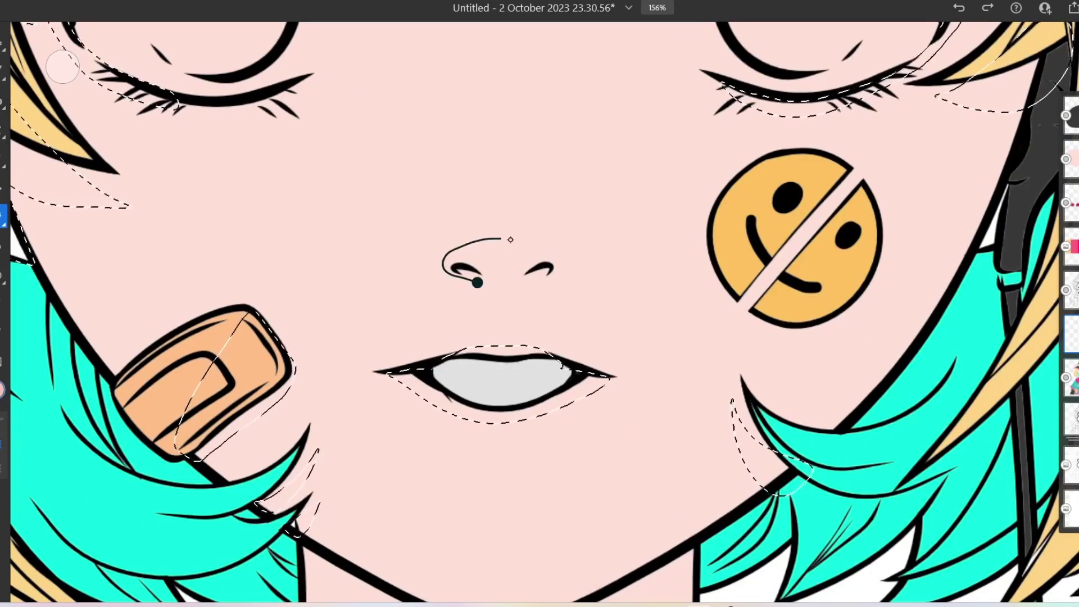
Add lassoed shadow shapes around the nose, at the inner eye corner and beside the nose bridge
drag(472, 239, 473, 241)
scroll(472, 240, up, 5)
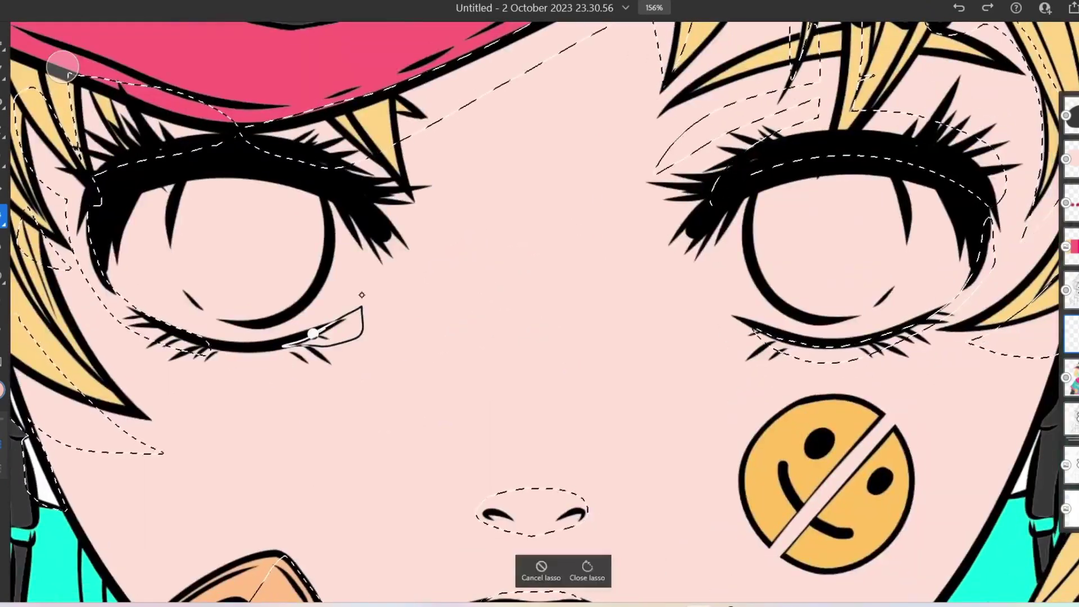
drag(631, 145, 585, 308)
Add lassoed shadow shapes on the neck beneath the chin, below the choker and beside the hood's collar
scroll(540, 303, down, 10)
drag(481, 229, 730, 195)
drag(523, 260, 561, 283)
scroll(778, 352, down, 3)
drag(747, 270, 730, 360)
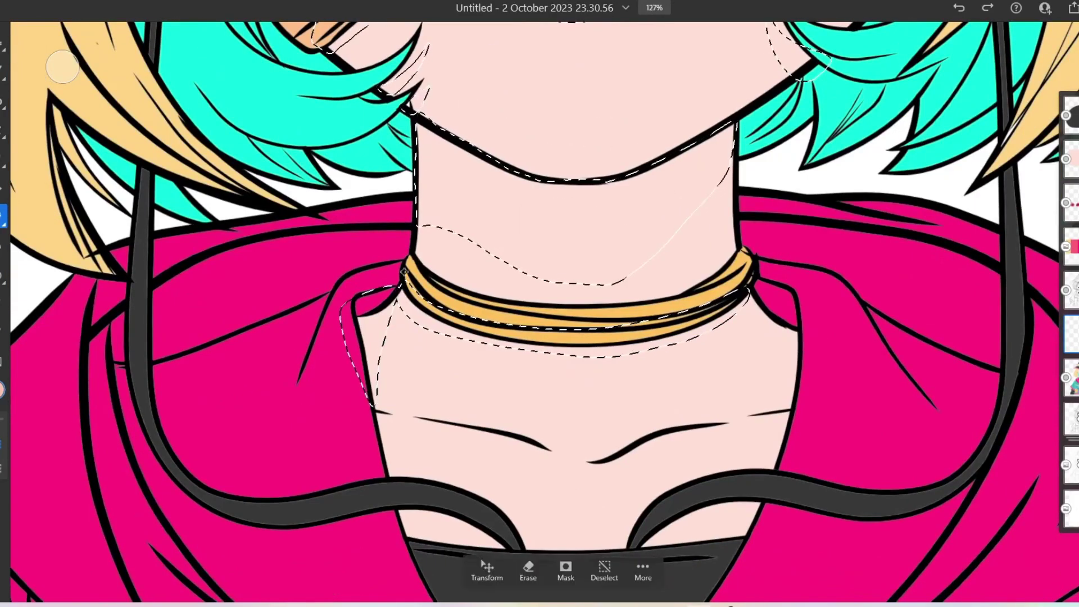
Add lassoed shadow shapes between the collarbones and around the earphone cords on the chest
scroll(731, 360, down, 4)
mouse_move(822, 315)
mouse_down()
mouse_move(832, 349)
mouse_move(824, 318)
mouse_up()
mouse_move(397, 387)
mouse_down()
mouse_move(509, 444)
mouse_move(397, 388)
mouse_up()
mouse_move(674, 394)
mouse_down()
mouse_move(771, 398)
mouse_move(675, 393)
mouse_up()
Fill the selected shadows on the neck, chest, nose, lips and bandage-side cheek with salmon pink
scroll(558, 330, up, 3)
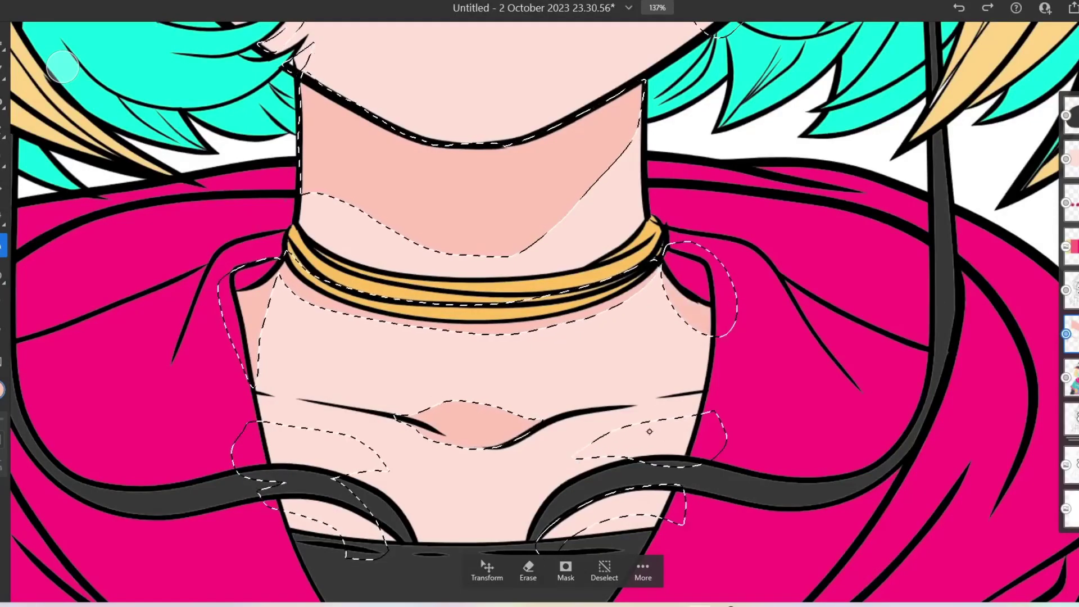
scroll(388, 424, up, 5)
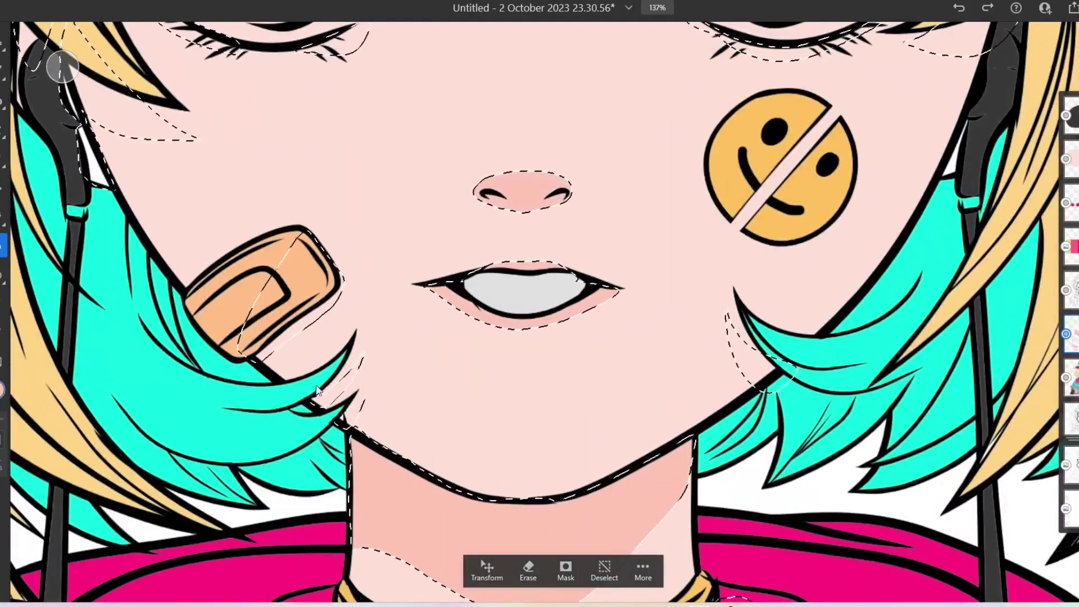
scroll(713, 397, up, 5)
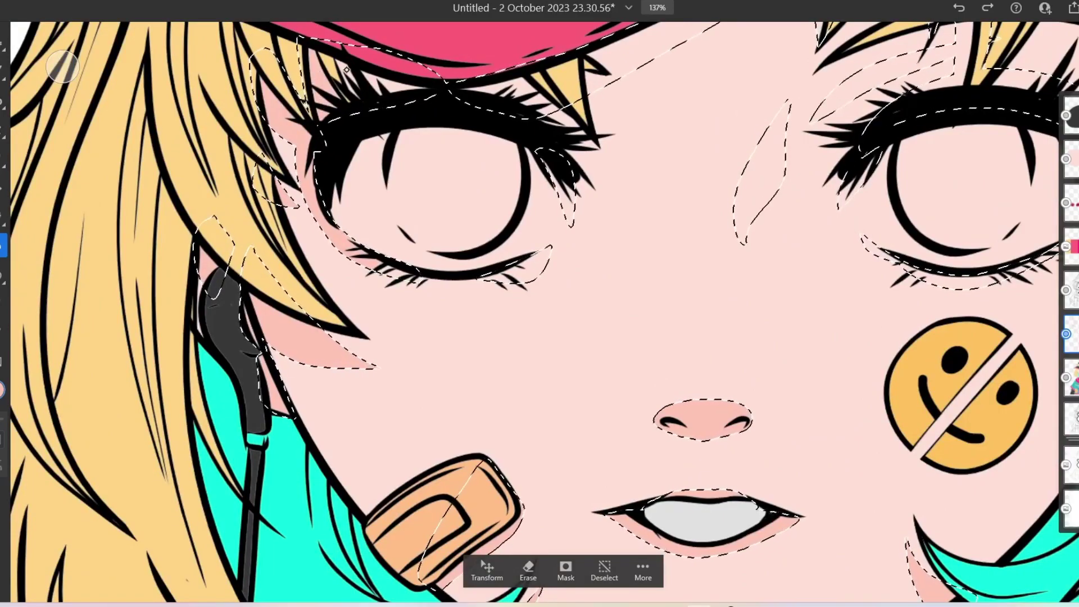
scroll(521, 275, up, 5)
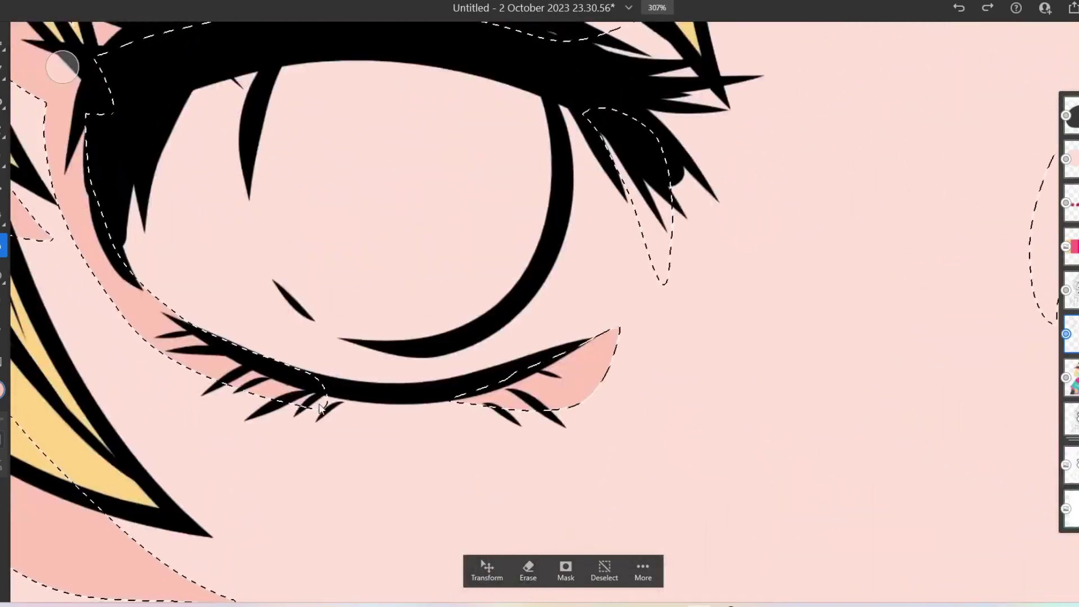
Fill the selected forehead shadows beneath the brim, fringe and chain with salmon pink
scroll(521, 426, up, 5)
scroll(764, 313, right, 5)
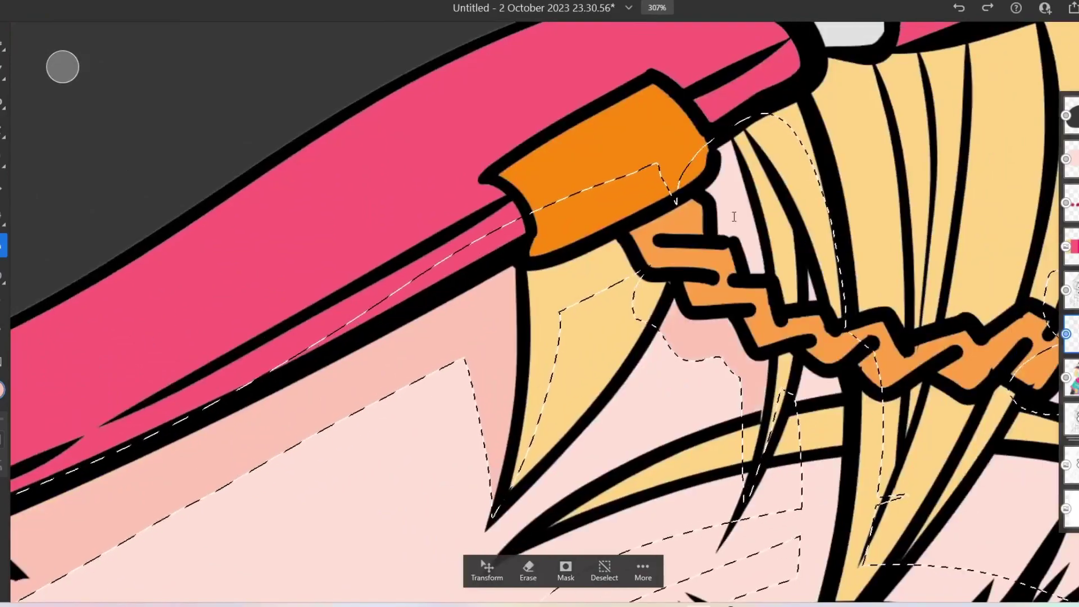
scroll(475, 375, down, 3)
scroll(475, 376, right, 2)
click(475, 376)
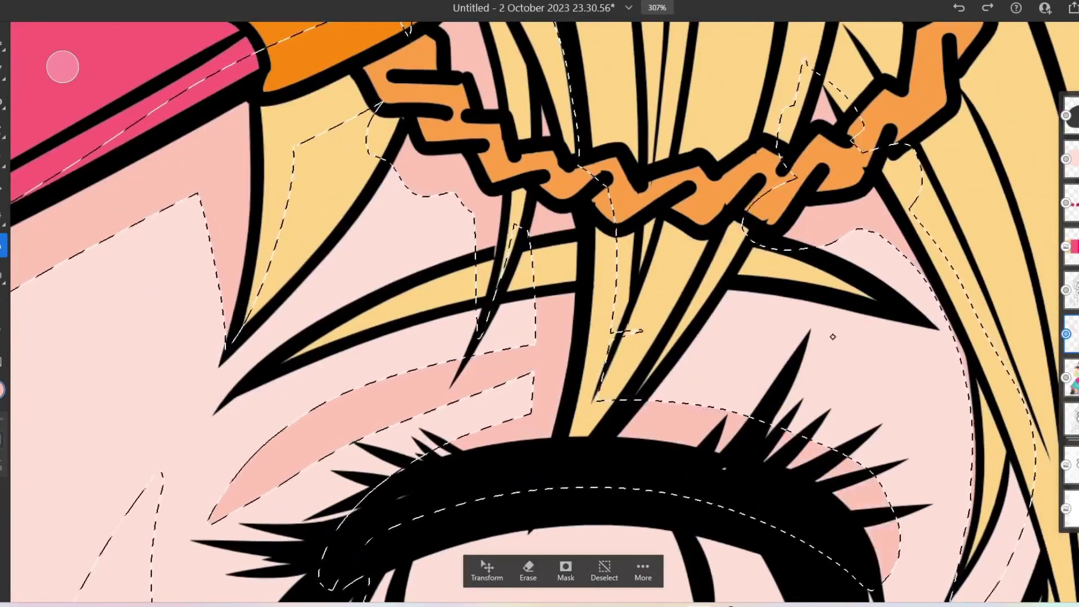
Fill the remaining selected shadows around the sticker-side eye and nose bridge with salmon pink, and clear the selection
scroll(865, 493, down, 3)
scroll(771, 525, down, 5)
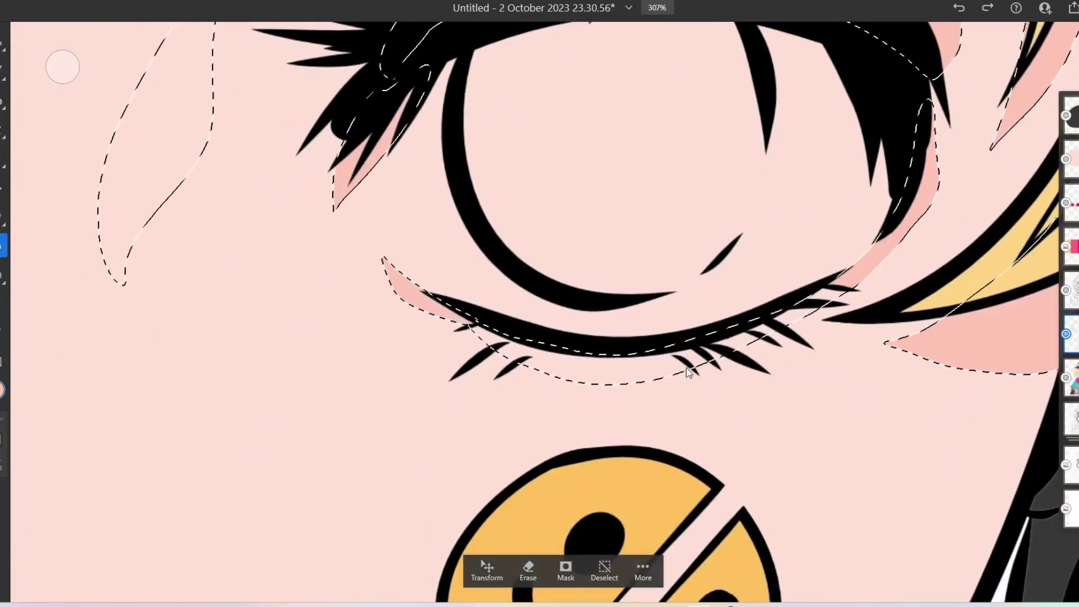
scroll(667, 333, up, 2)
scroll(667, 333, left, 3)
scroll(666, 334, down, 3)
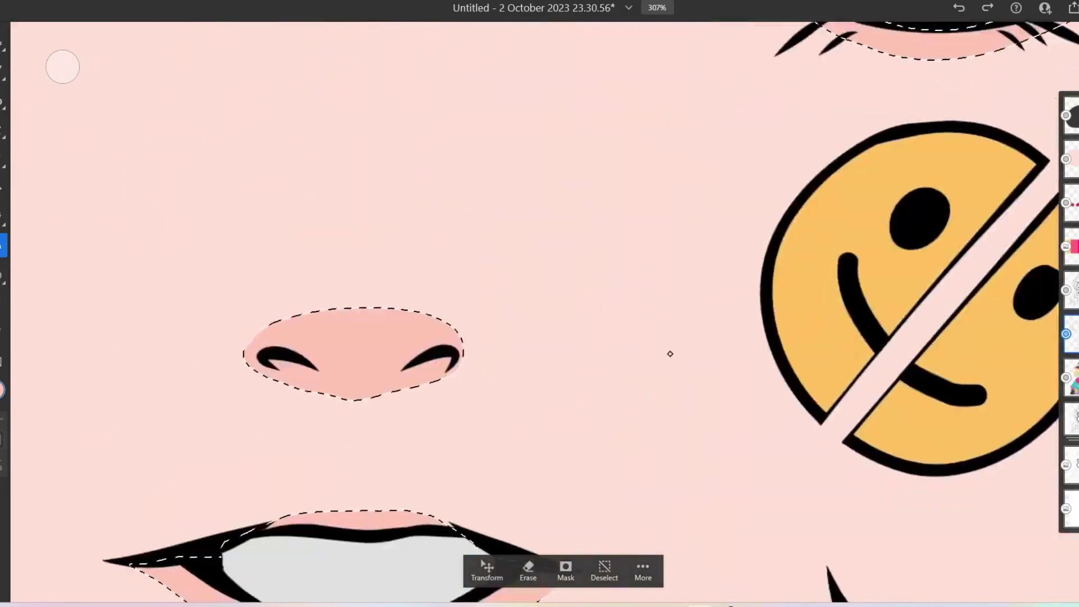
scroll(665, 315, down, 8)
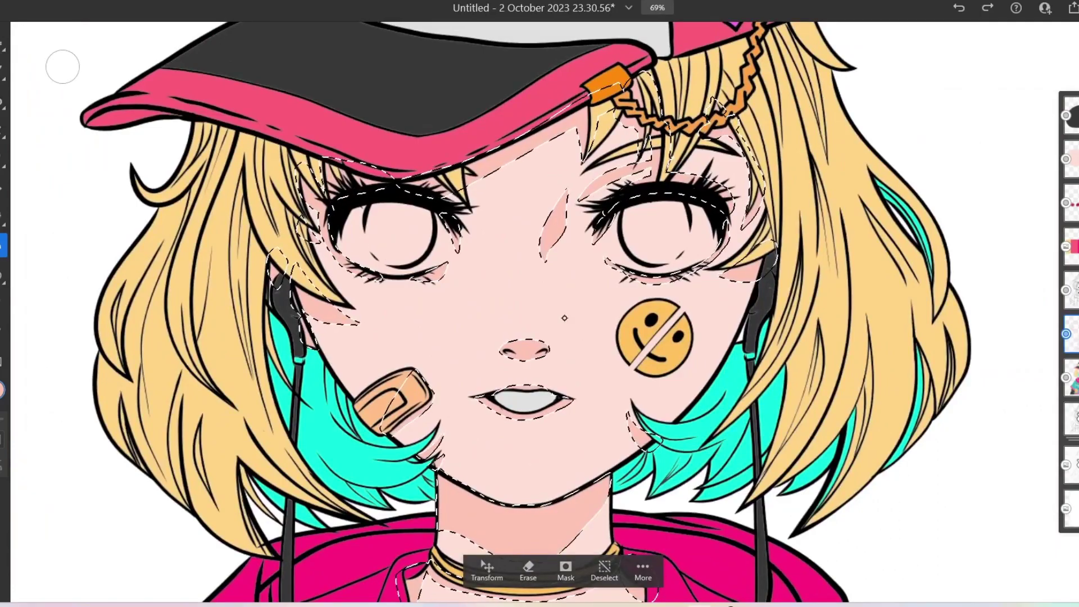
click(611, 579)
Lasso the eyeball areas of both eyes inside the lash lines
scroll(584, 267, down, 5)
scroll(584, 267, up, 6)
scroll(365, 163, up, 5)
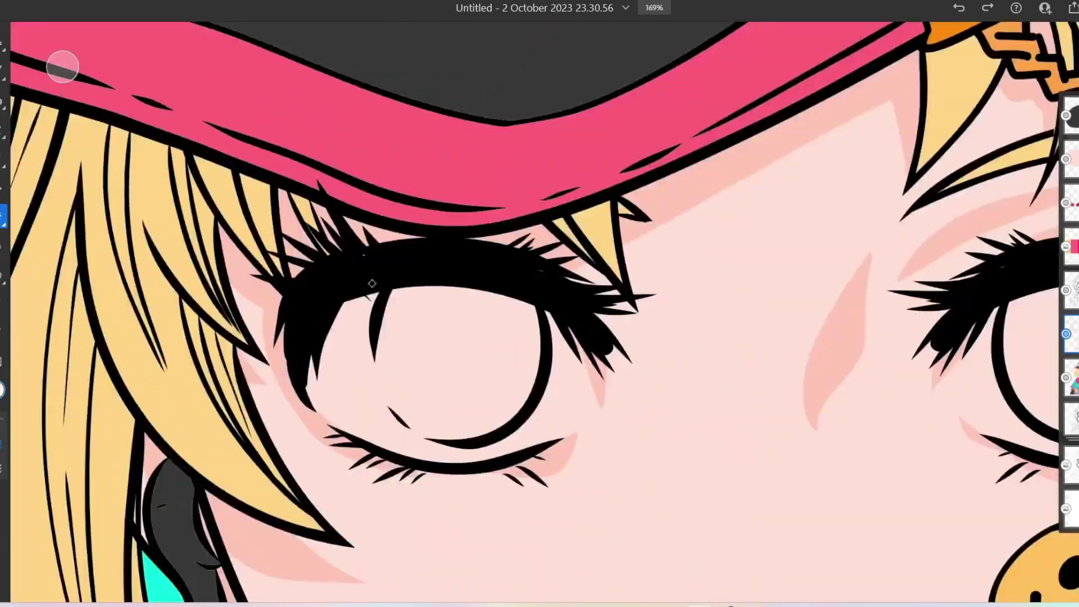
drag(331, 269, 501, 274)
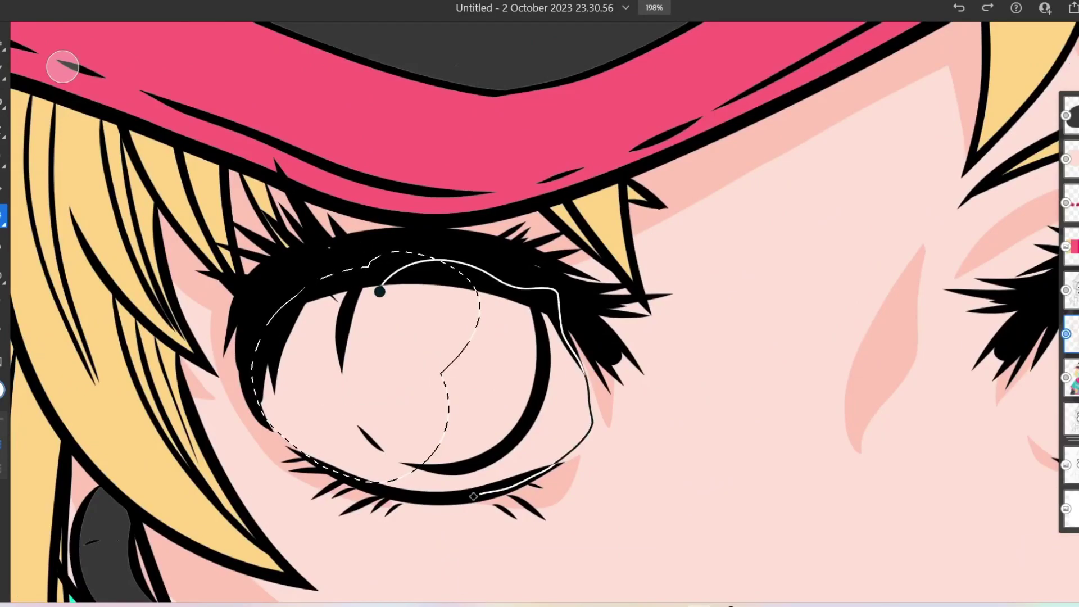
drag(488, 493, 490, 491)
scroll(496, 429, right, 8)
drag(722, 256, 733, 263)
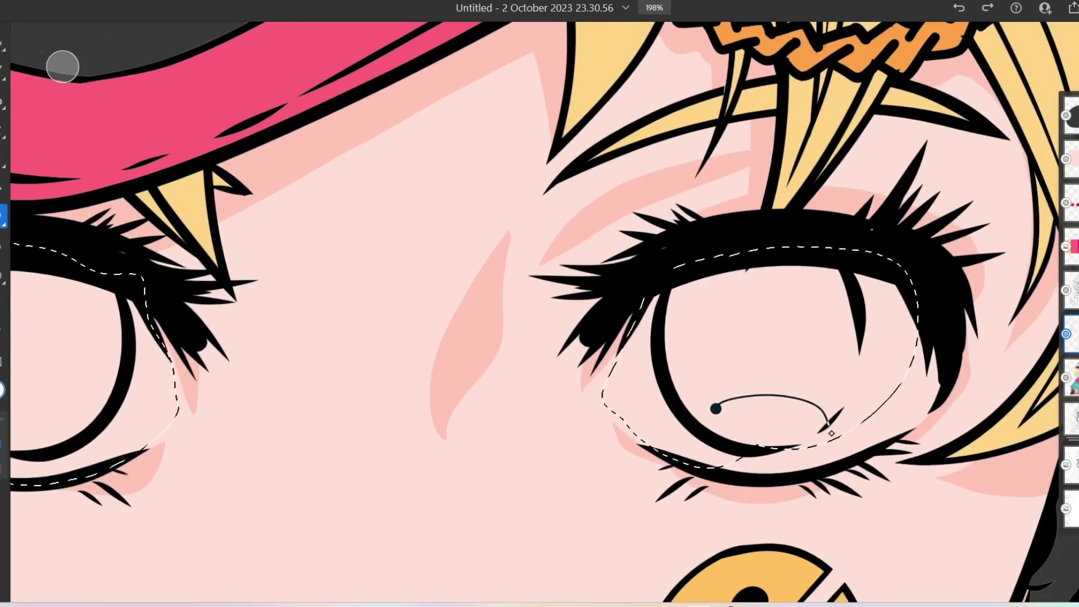
drag(943, 379, 809, 425)
Lasso the lower part of the teeth, fill the selected eyes and teeth with white, and save the document
scroll(434, 453, down, 10)
scroll(433, 453, right, 10)
drag(549, 423, 732, 420)
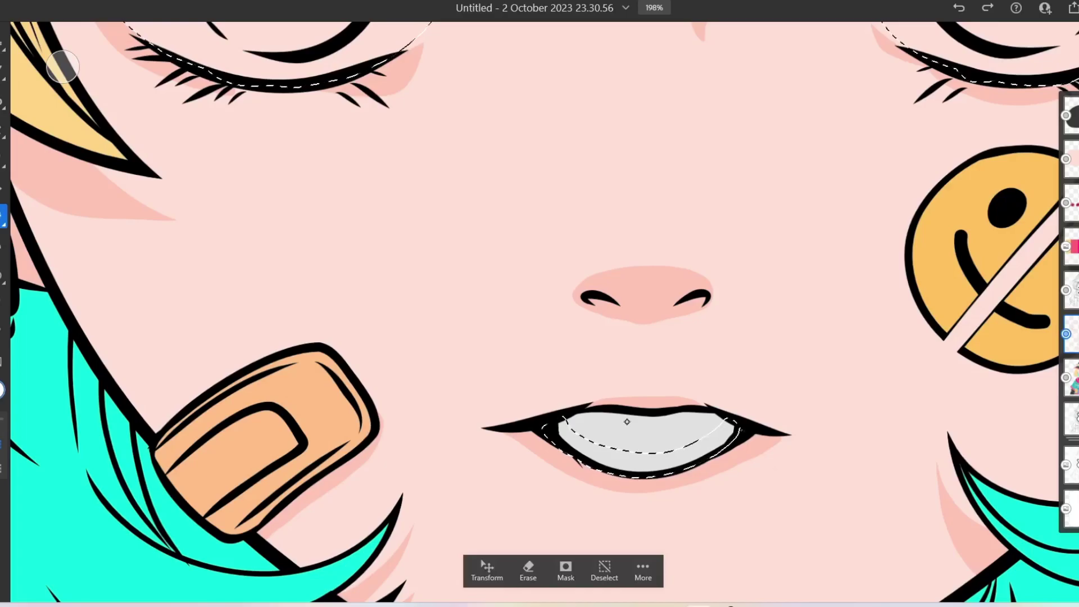
scroll(615, 425, down, 5)
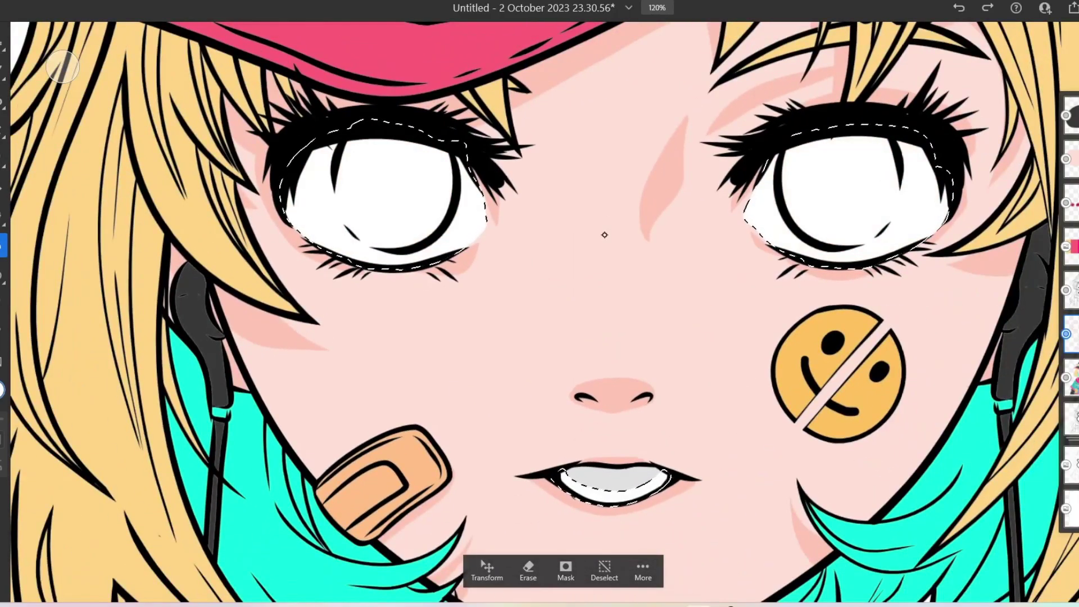
key(ctrl+s)
Lasso shadow shapes along the hood's lower edge and beside both hanging drawstrings
scroll(610, 192, down, 10)
mouse_move(404, 109)
mouse_down()
mouse_move(619, 281)
mouse_move(432, 230)
mouse_up()
scroll(540, 303, down, 5)
mouse_move(601, 314)
mouse_down()
mouse_move(873, 121)
mouse_move(733, 96)
mouse_up()
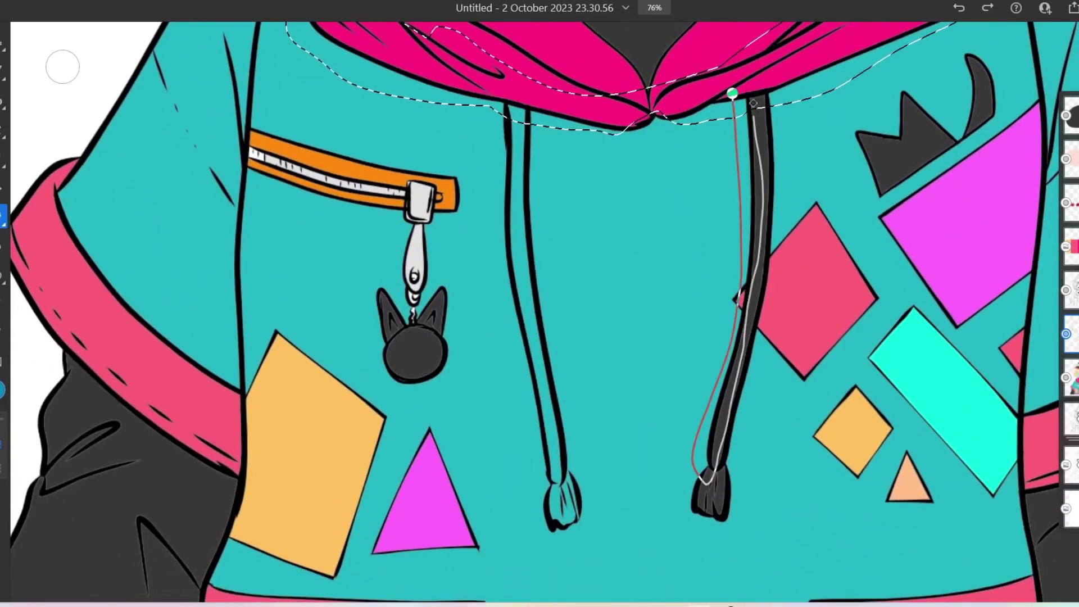
drag(513, 356, 560, 467)
Lasso shadow shapes below the orange zipper, beside its pull and around the hanging cat-head charm
scroll(540, 303, up, 3)
drag(313, 255, 525, 298)
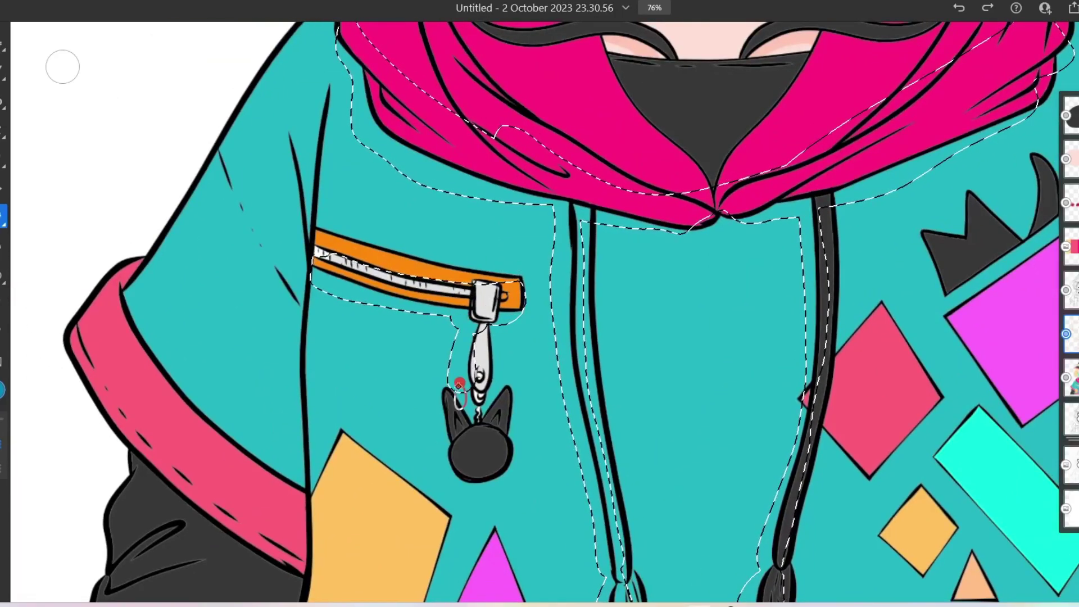
drag(434, 442, 508, 394)
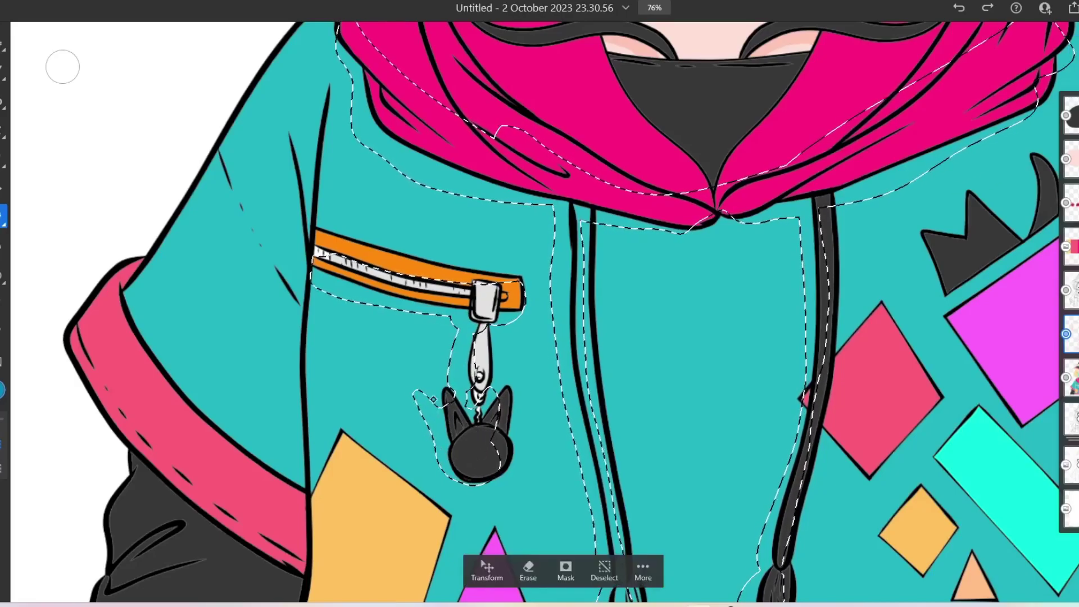
Lasso fold shadows on the zipper-side sleeve, including one along its pink cuff
scroll(540, 304, up, 3)
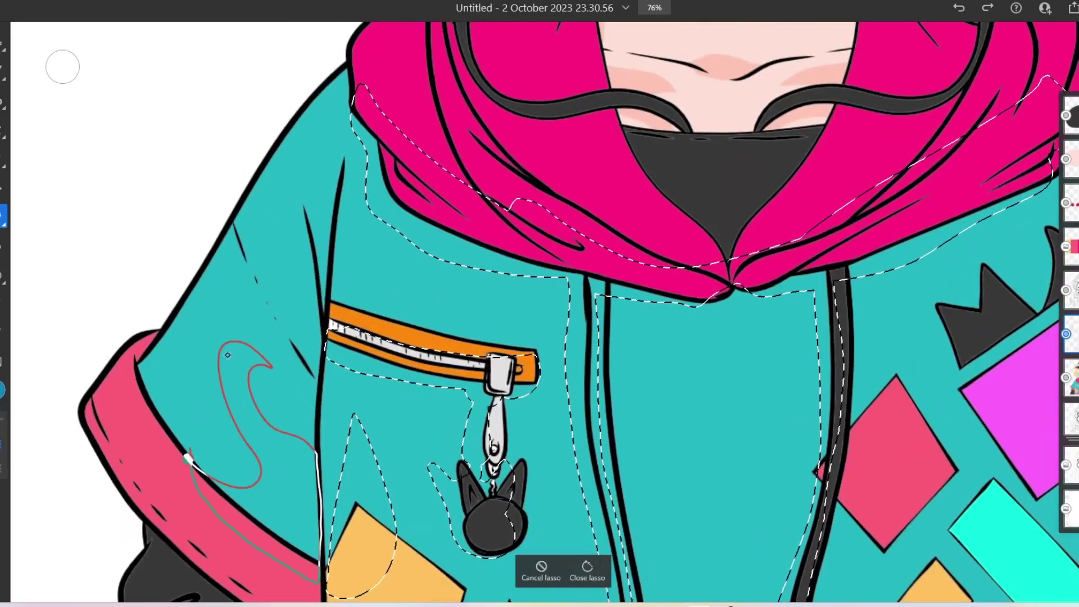
drag(251, 392, 242, 427)
mouse_move(242, 242)
mouse_down()
mouse_move(299, 446)
mouse_move(270, 405)
mouse_up()
mouse_move(331, 97)
mouse_down()
mouse_move(319, 219)
mouse_move(333, 104)
mouse_up()
drag(135, 350, 179, 464)
Lasso shadow shapes along both pink hem bands, plus the folds on the hoodie front and the sleeve beside the purple patch
mouse_move(163, 434)
mouse_down()
mouse_move(383, 446)
mouse_move(440, 534)
mouse_up()
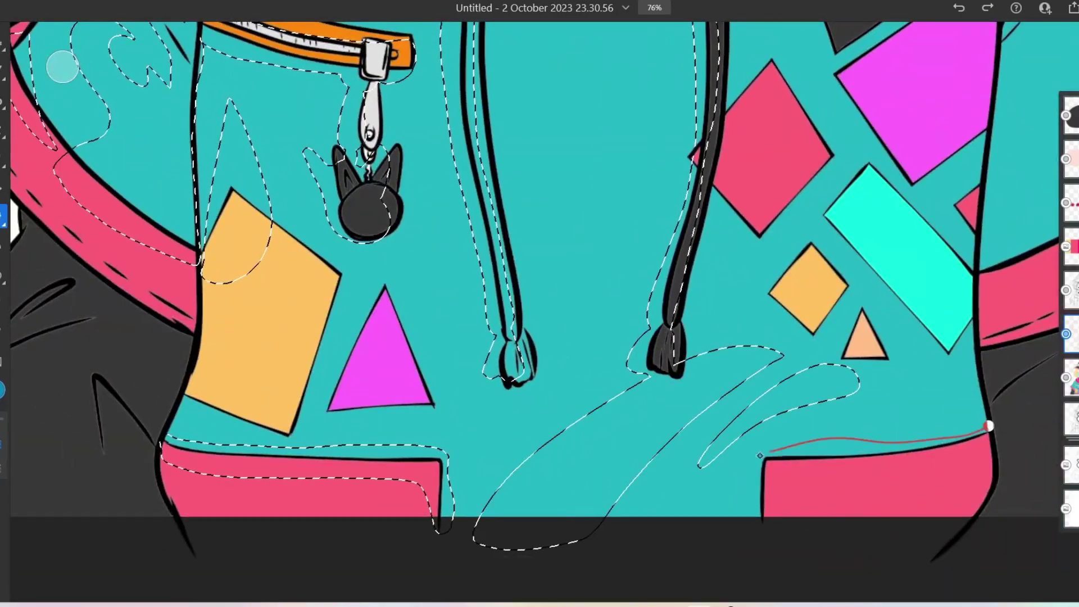
drag(990, 426, 989, 426)
scroll(990, 426, down, 3)
scroll(592, 251, up, 3)
drag(609, 304, 592, 251)
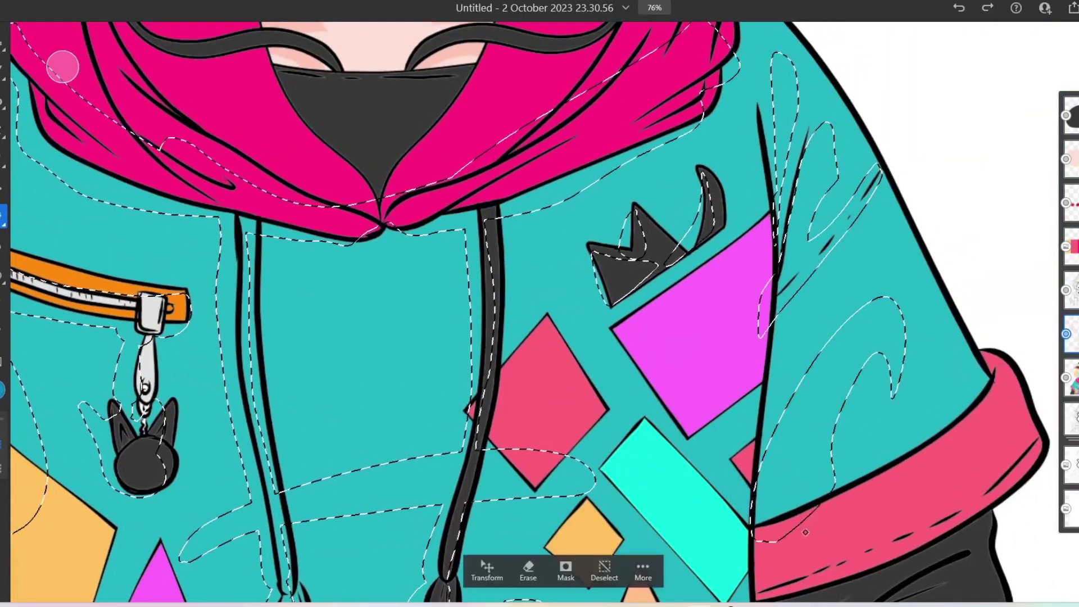
Lasso thin shadow shapes along the lower edges of the coloured geometric patches on the hoodie front
scroll(931, 356, down, 3)
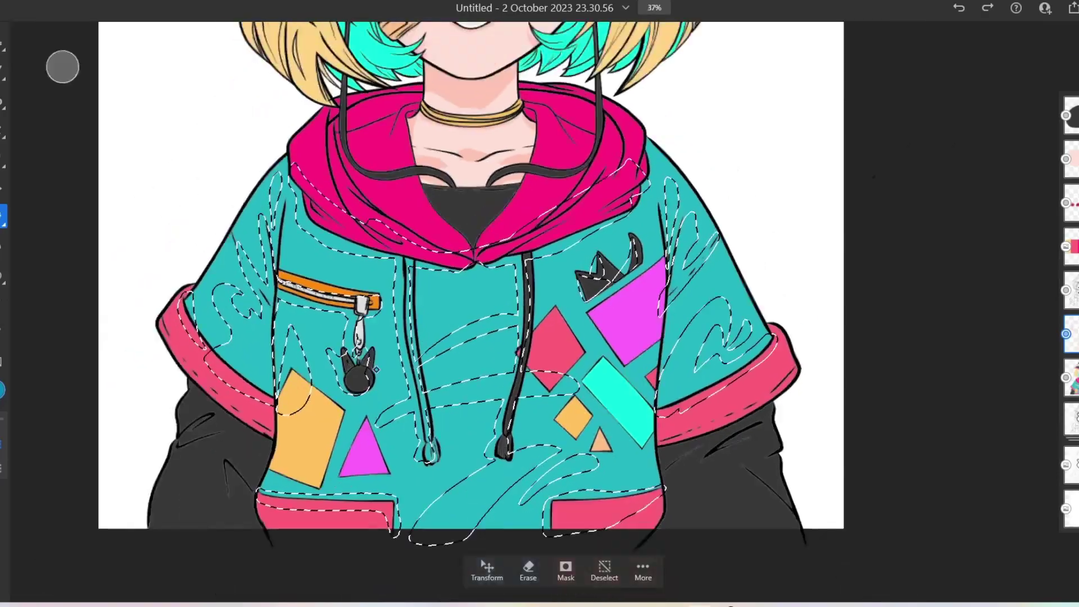
drag(279, 439, 200, 515)
scroll(540, 303, up, 3)
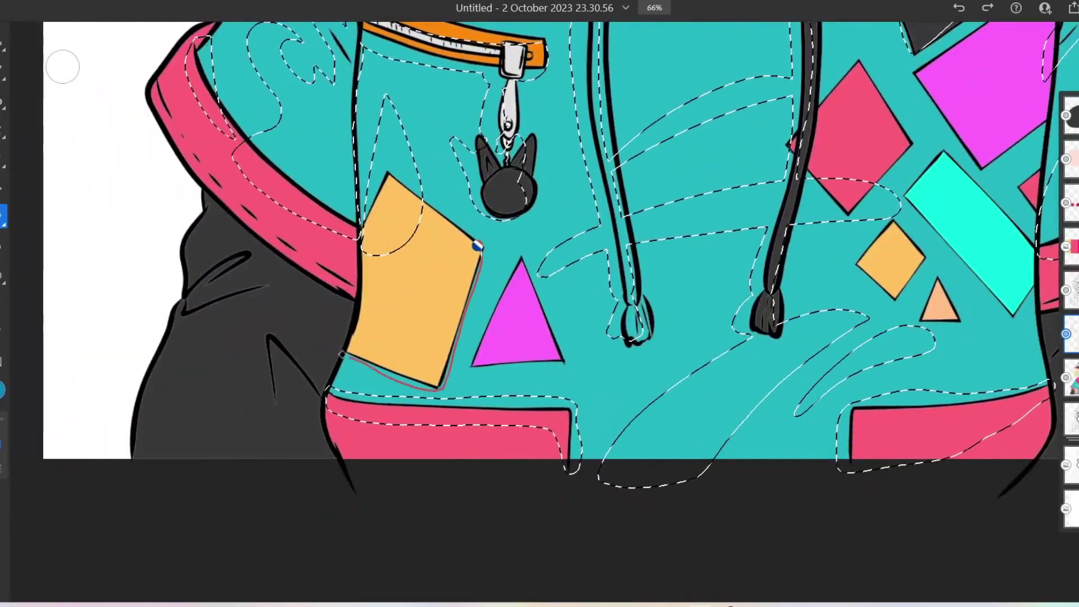
drag(477, 246, 477, 246)
scroll(713, 363, up, 2)
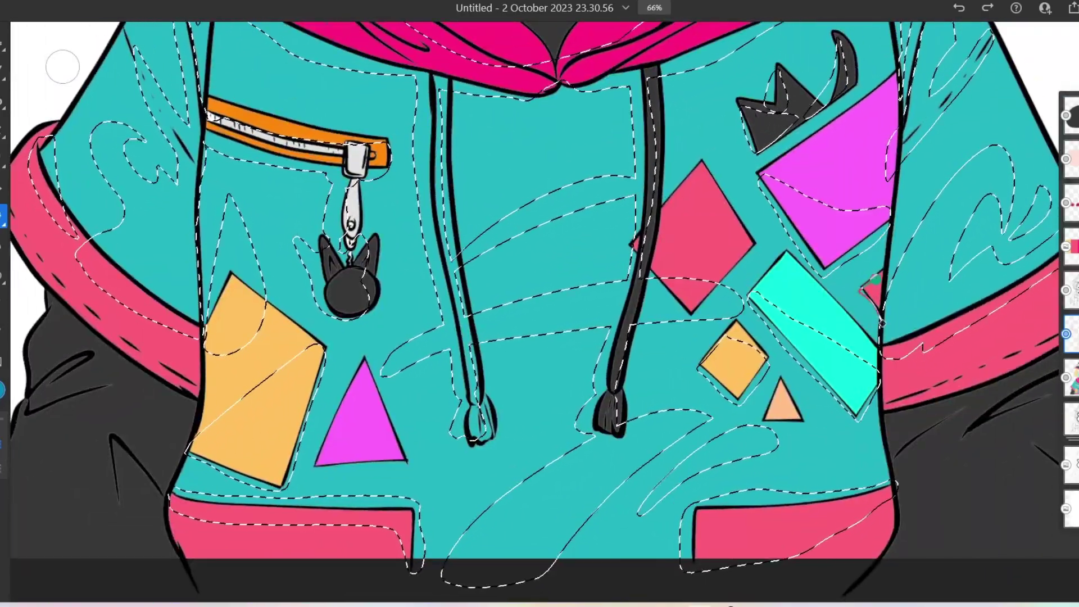
mouse_move(640, 240)
mouse_down()
mouse_move(747, 242)
mouse_move(703, 279)
mouse_up()
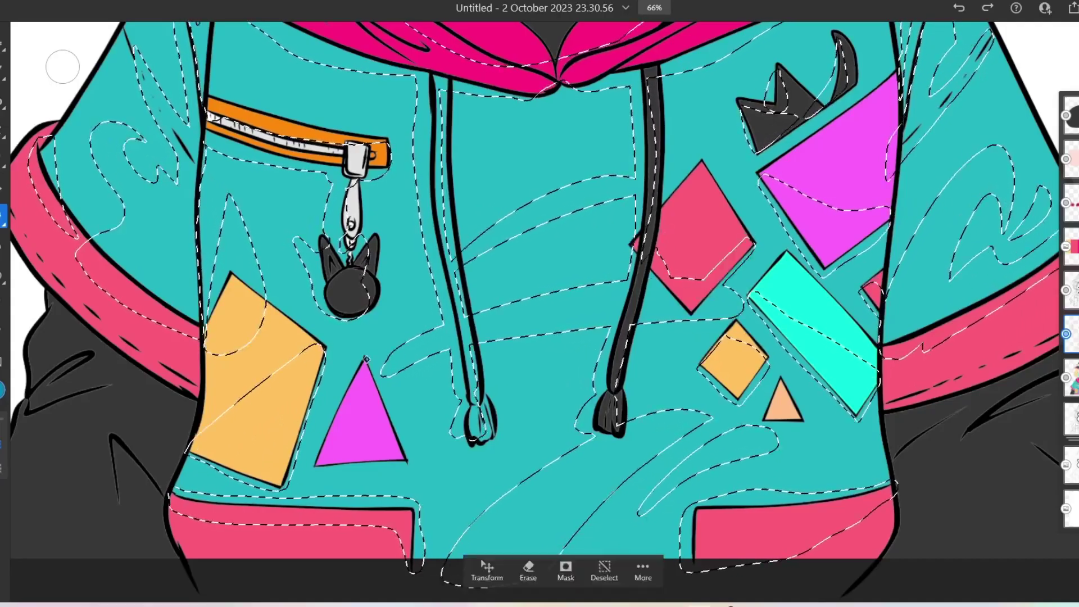
scroll(540, 303, down, 5)
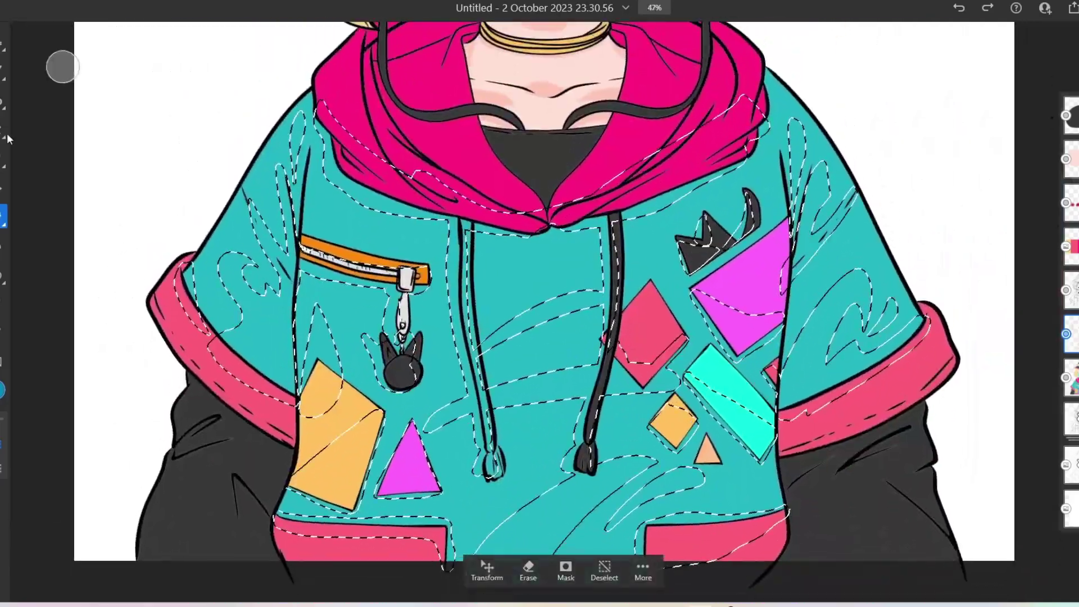
Fill the selected shadows under the hood, beside the drawstrings and across the chest folds with a deeper blue
scroll(540, 225, up, 6)
drag(433, 388, 626, 292)
drag(394, 185, 444, 551)
drag(343, 506, 627, 422)
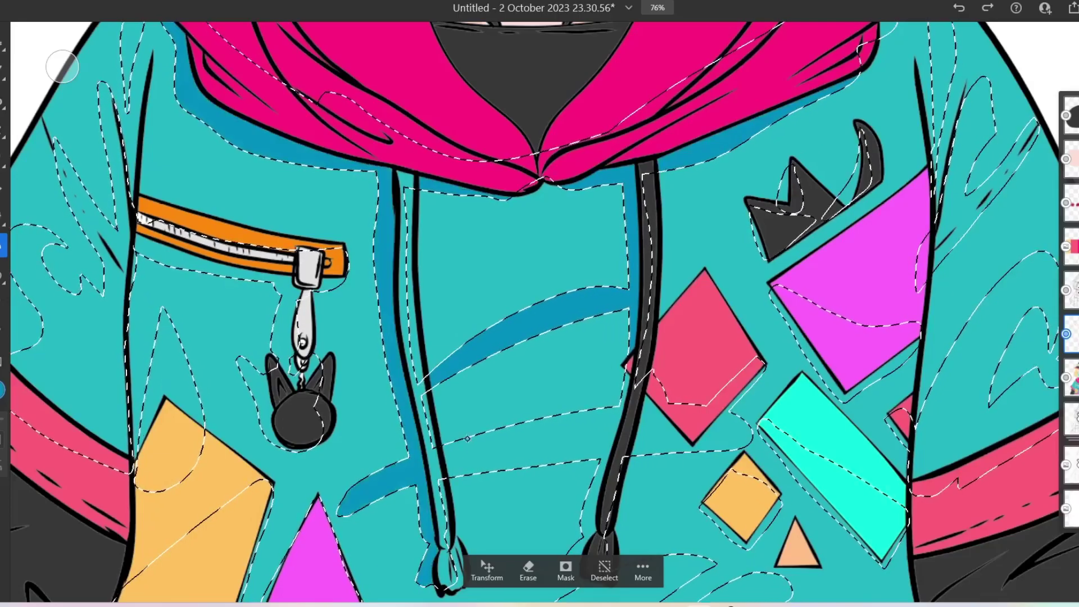
drag(185, 101, 813, 267)
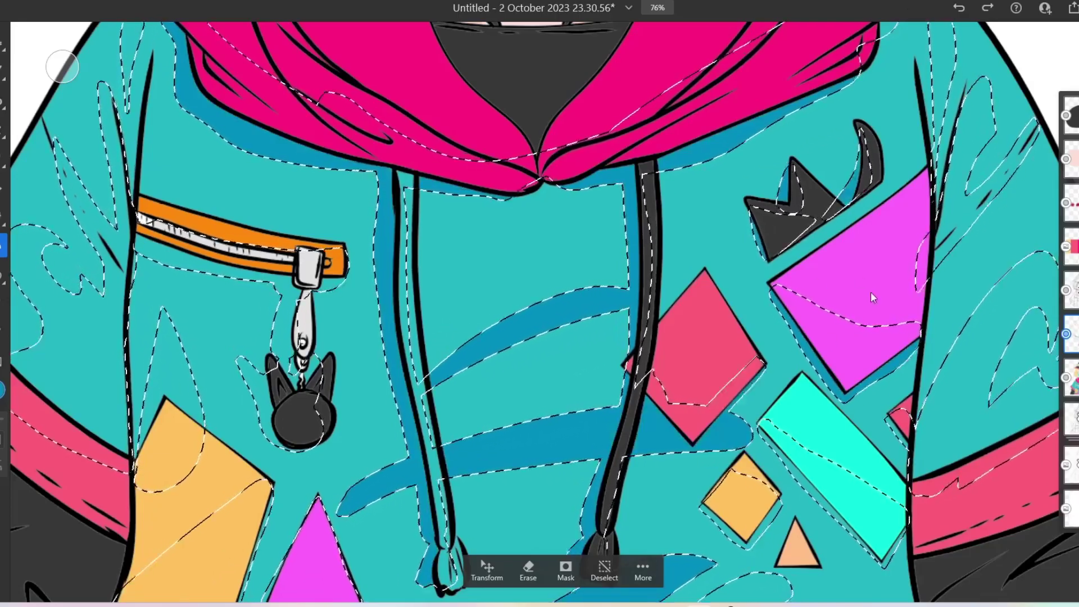
Fill the remaining selected shadows around the patches, charm, hem and sleeves with the deeper blue, and clear the selection
scroll(787, 298, up, 2)
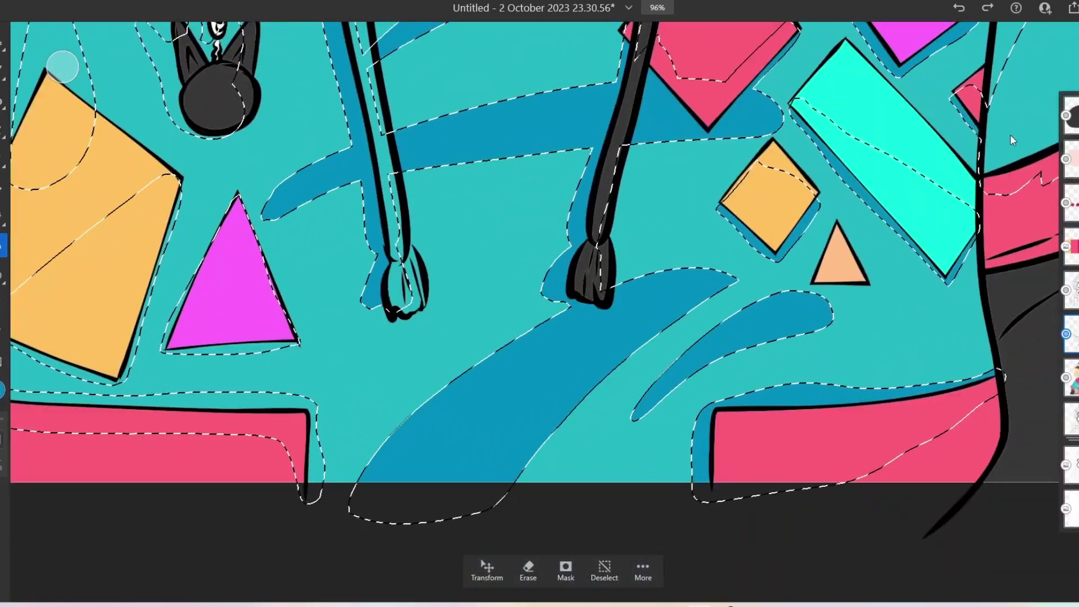
scroll(743, 327, up, 10)
scroll(545, 365, up, 5)
scroll(449, 365, down, 10)
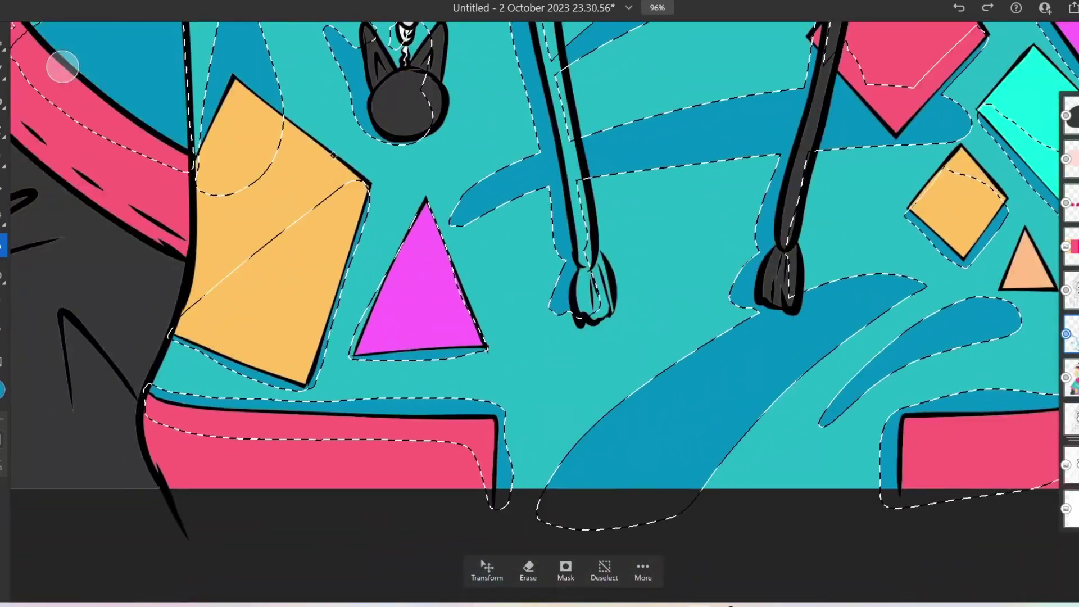
scroll(449, 365, up, 8)
scroll(540, 304, down, 5)
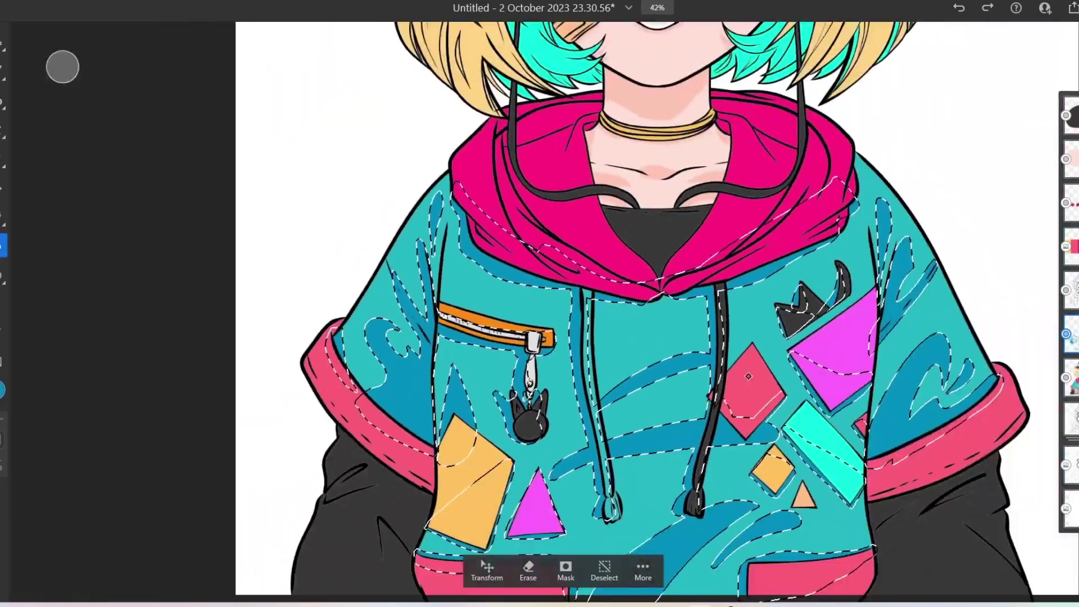
scroll(540, 304, down, 3)
key(ctrl+d)
Lasso the teal zipper-side drawstring, fill it with dark grey like the other drawstring, and clear the selection
scroll(540, 303, down, 2)
scroll(761, 303, up, 4)
scroll(561, 192, up, 2)
mouse_move(549, 101)
mouse_down()
mouse_move(602, 495)
mouse_move(581, 80)
mouse_up()
scroll(581, 80, up, 2)
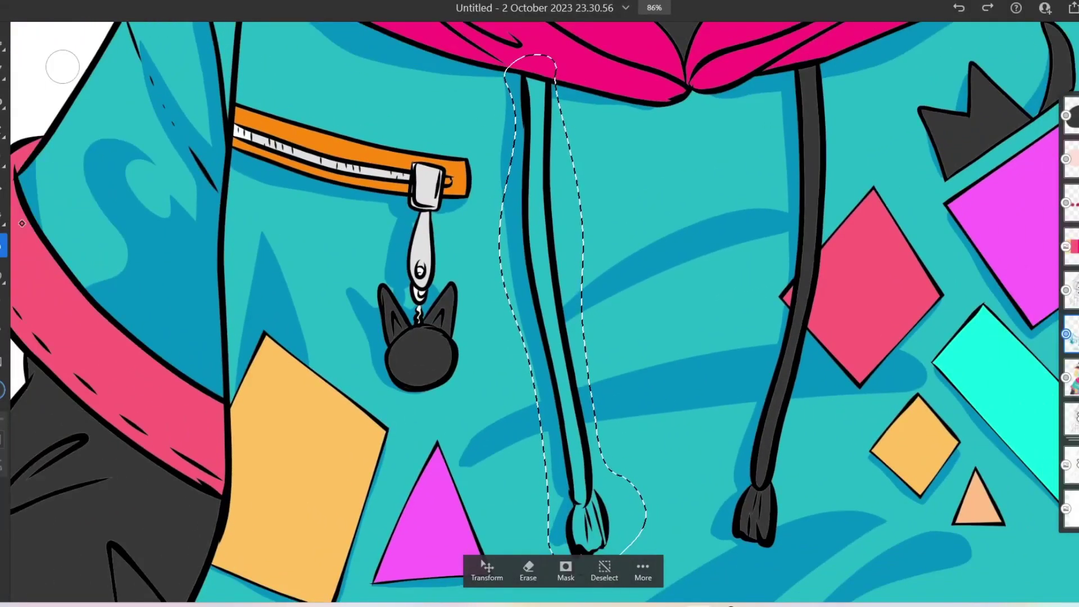
key(ctrl+d)
click(6, 216)
scroll(618, 495, up, 3)
mouse_move(555, 377)
mouse_down()
mouse_move(544, 414)
mouse_move(557, 377)
mouse_up()
scroll(557, 377, up, 3)
scroll(596, 393, down, 3)
click(602, 571)
Lasso the hood's inner lining on both sides of the neck and fill it with dark magenta
scroll(608, 544, down, 2)
scroll(608, 544, up, 5)
scroll(562, 394, up, 4)
drag(729, 346, 499, 377)
drag(732, 344, 728, 347)
scroll(729, 347, right, 10)
mouse_move(506, 371)
mouse_down()
mouse_move(624, 341)
mouse_move(614, 354)
mouse_move(618, 379)
mouse_up()
click(702, 427)
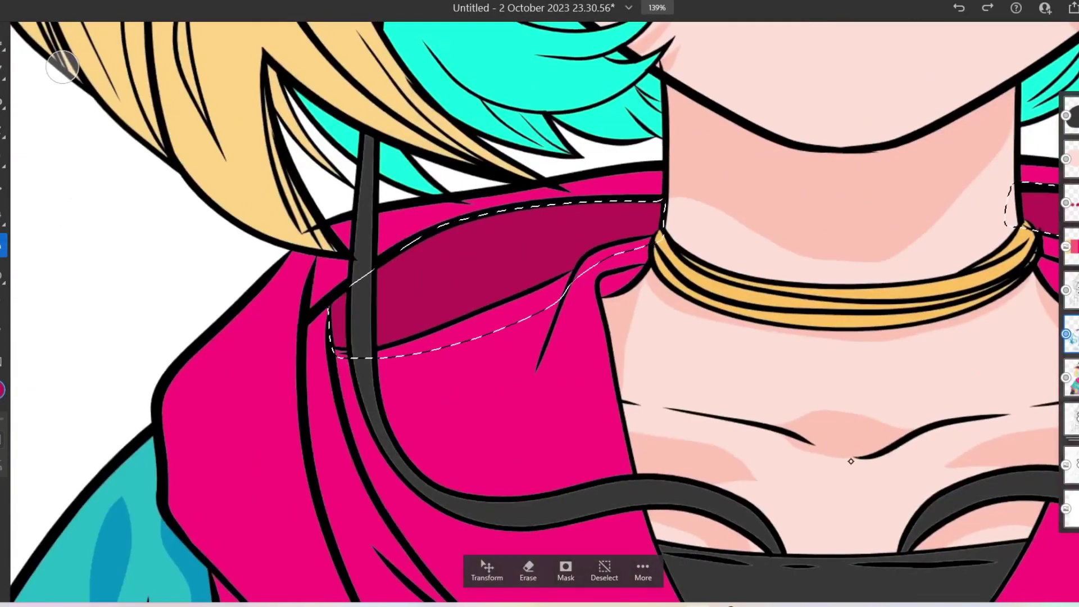
Refill the hood's inner lining with an even darker magenta and clear the selection
click(2, 390)
click(227, 317)
click(227, 318)
drag(748, 315, 741, 338)
drag(360, 323, 365, 338)
key(ctrl+d)
Lasso fold shadow shapes on the zipper-side half of the pink hood and around its neck opening
scroll(718, 226, down, 5)
mouse_move(569, 228)
mouse_down()
mouse_move(601, 218)
mouse_move(646, 329)
mouse_up()
drag(447, 270, 750, 483)
mouse_move(449, 247)
mouse_down()
mouse_move(448, 307)
mouse_move(449, 250)
mouse_move(421, 264)
mouse_up()
drag(377, 410, 506, 522)
drag(883, 449, 678, 261)
mouse_move(549, 385)
mouse_down()
mouse_move(457, 361)
mouse_move(547, 388)
mouse_up()
mouse_move(269, 281)
mouse_down()
mouse_move(386, 337)
mouse_move(273, 284)
mouse_up()
drag(393, 337, 348, 472)
mouse_move(798, 206)
mouse_down()
mouse_move(554, 483)
mouse_move(798, 211)
mouse_up()
Lasso fold shadow shapes from the hood's front knot up the half above the cat-silhouette patch
drag(554, 500, 520, 518)
drag(548, 430, 703, 374)
mouse_move(609, 490)
mouse_down()
mouse_move(591, 504)
mouse_move(719, 444)
mouse_up()
mouse_move(765, 433)
mouse_down()
mouse_move(891, 349)
mouse_move(768, 393)
mouse_up()
mouse_move(883, 343)
mouse_down()
mouse_move(900, 281)
mouse_move(809, 147)
mouse_up()
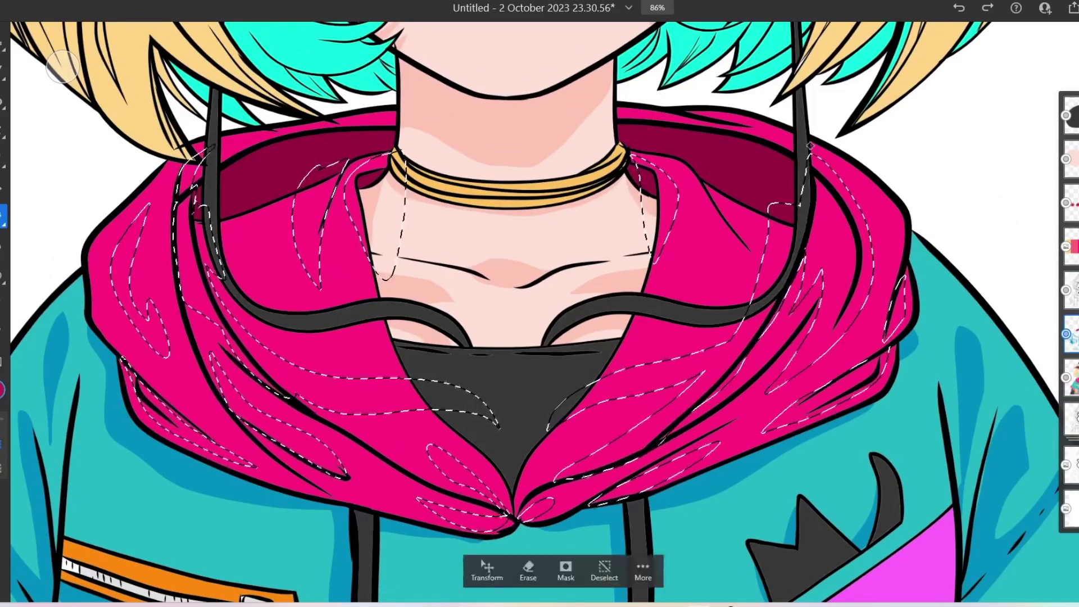